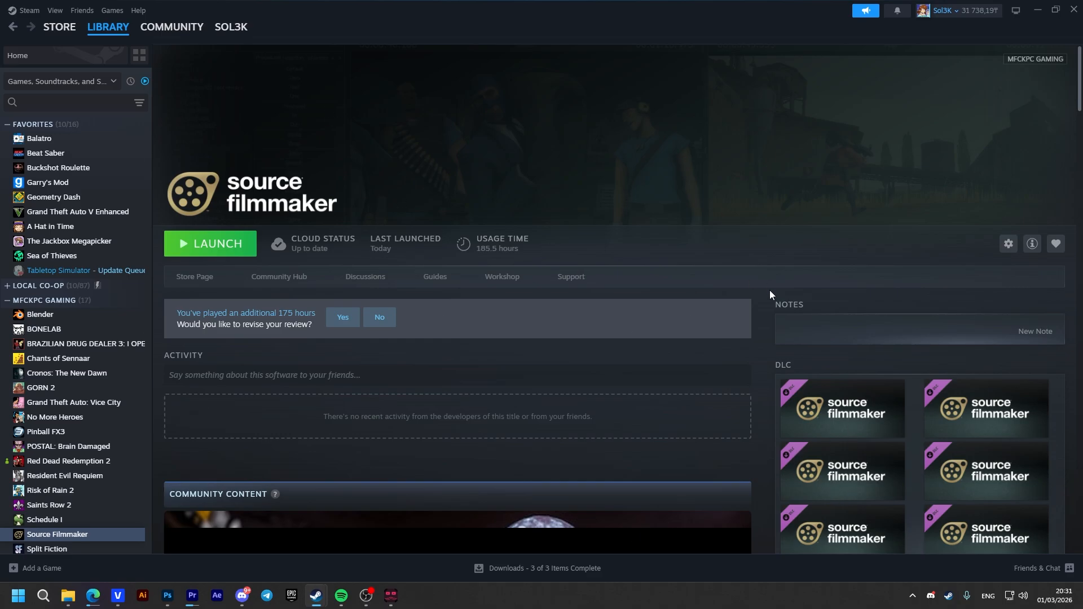
Open Source Filmmaker's properties in the Steam library and examine its launch options
click(1008, 244)
click(964, 343)
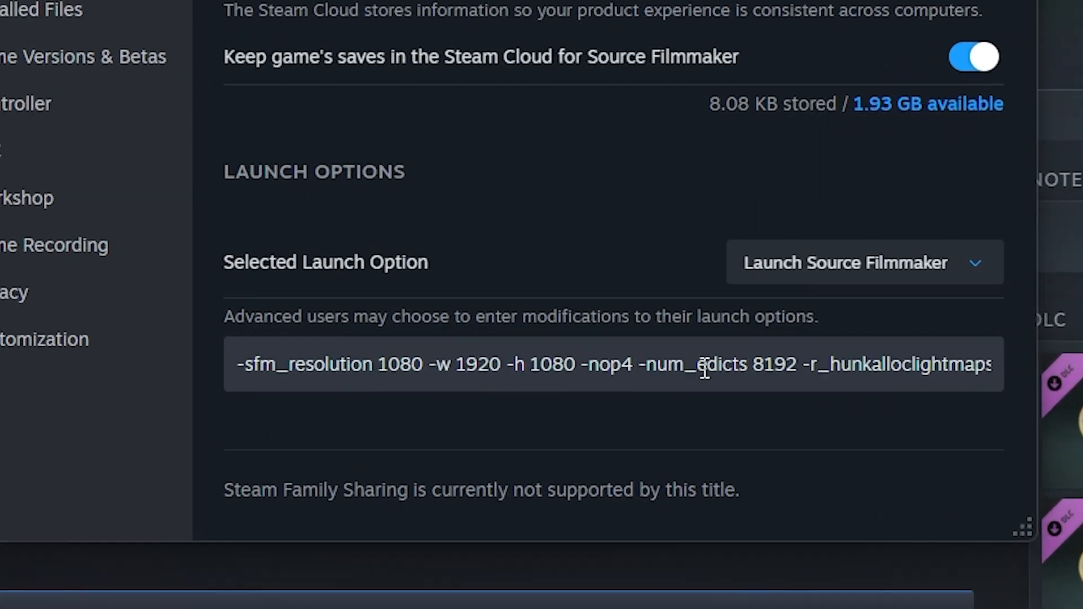
click(711, 384)
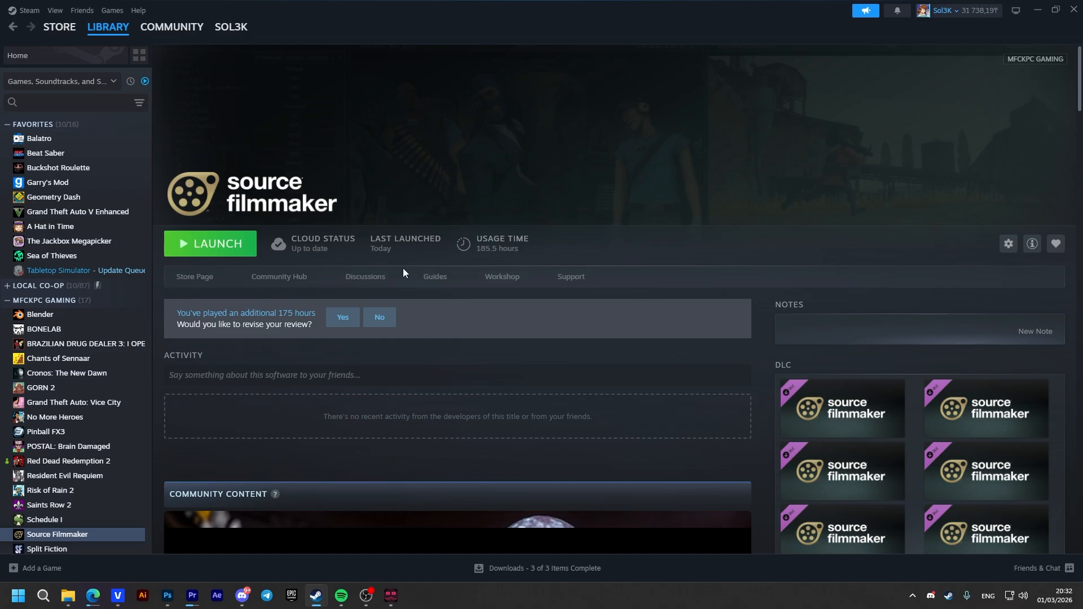
Launch Source Filmmaker and scrub through the shots in the chocolate minto session
click(217, 243)
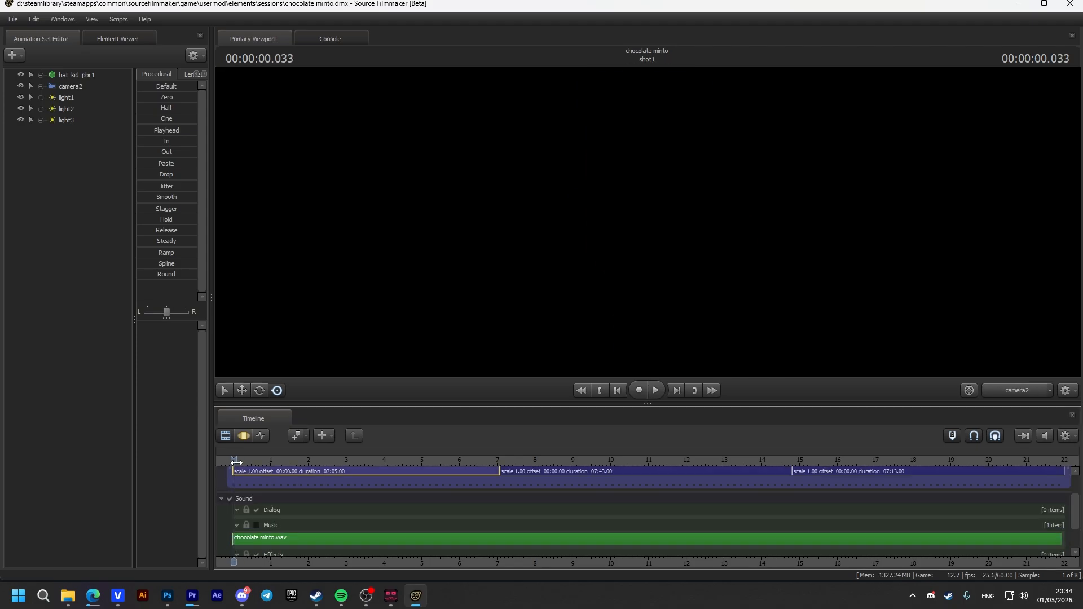
drag(234, 462, 1004, 461)
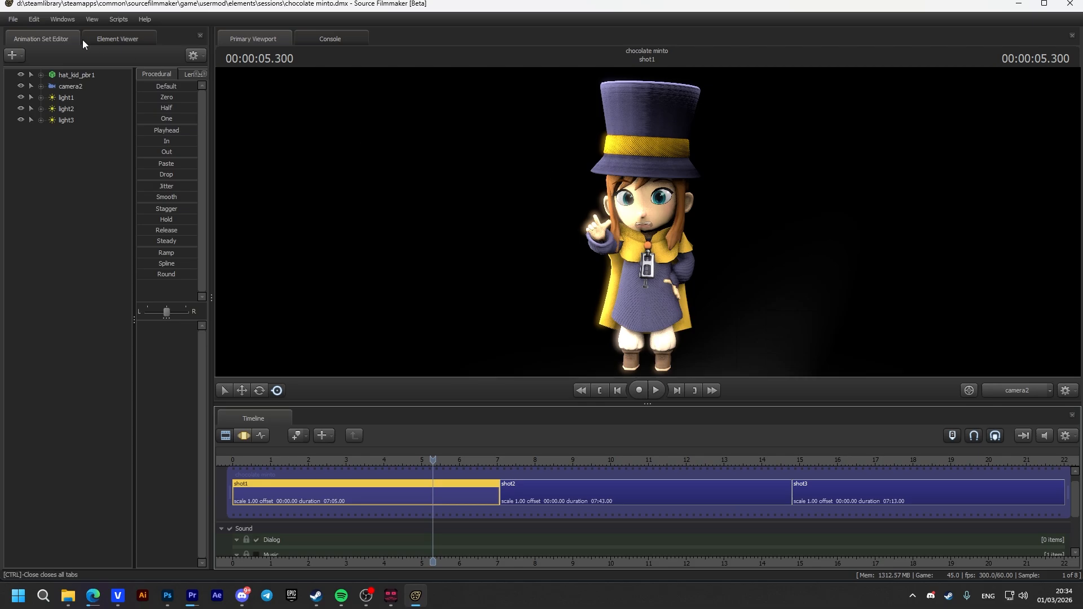
Open the movie export settings for the chocolate minto session
click(11, 19)
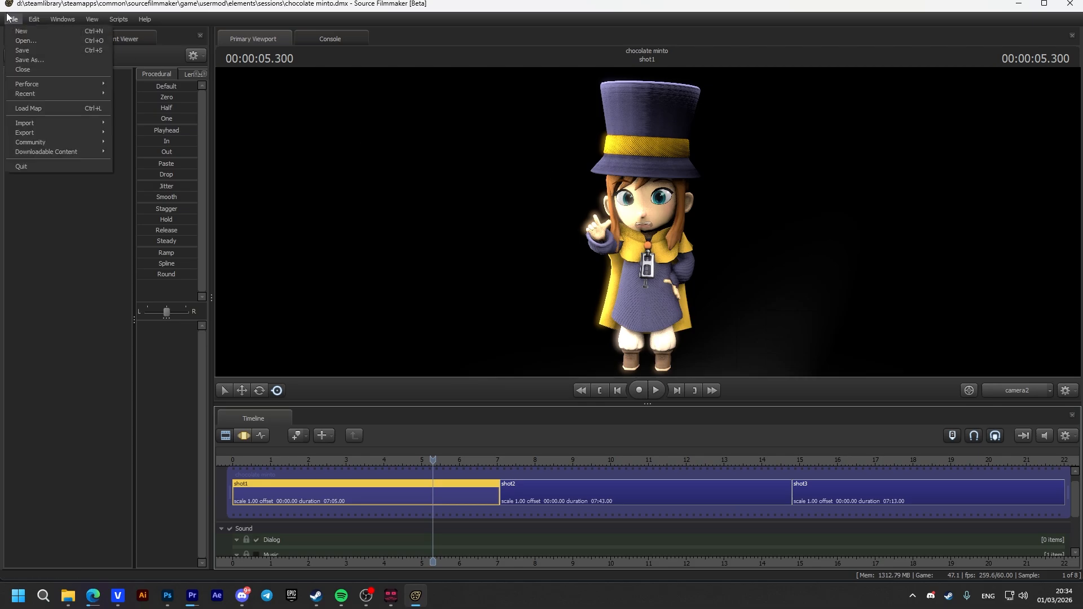
click(10, 19)
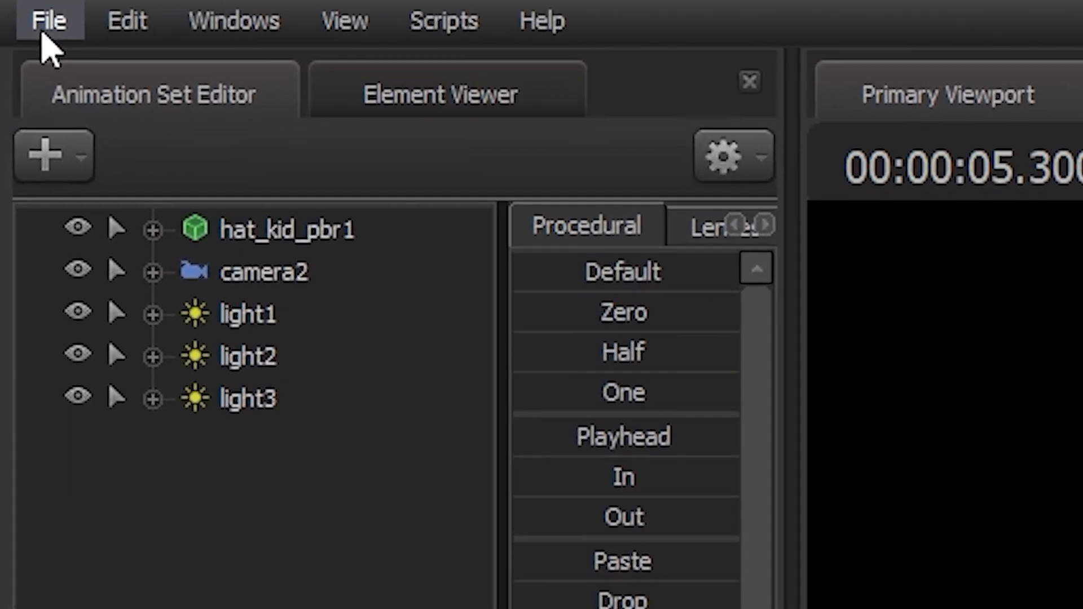
click(35, 21)
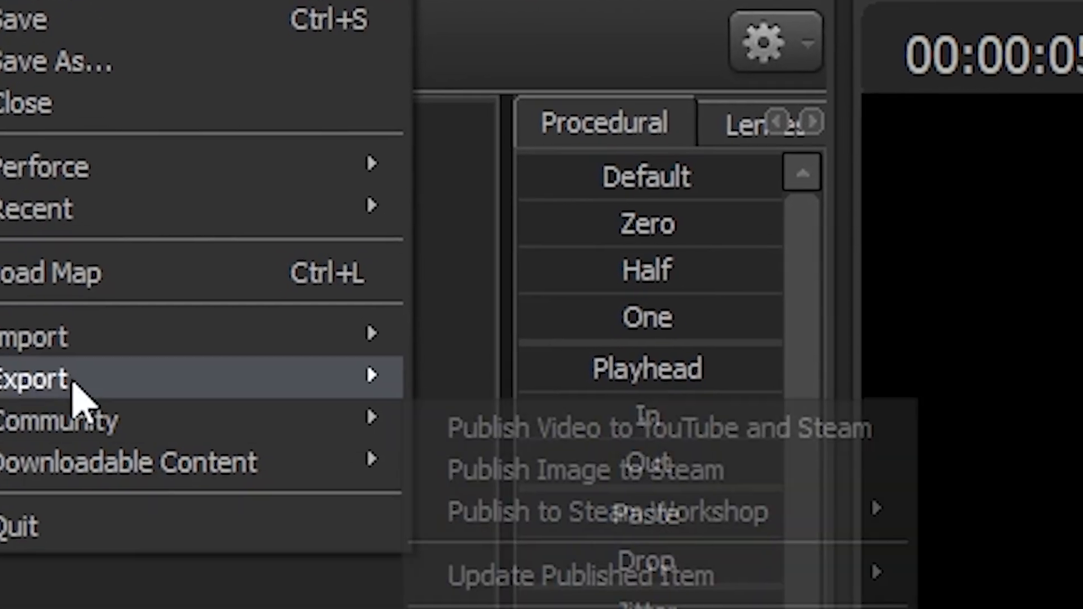
mouse_move(191, 528)
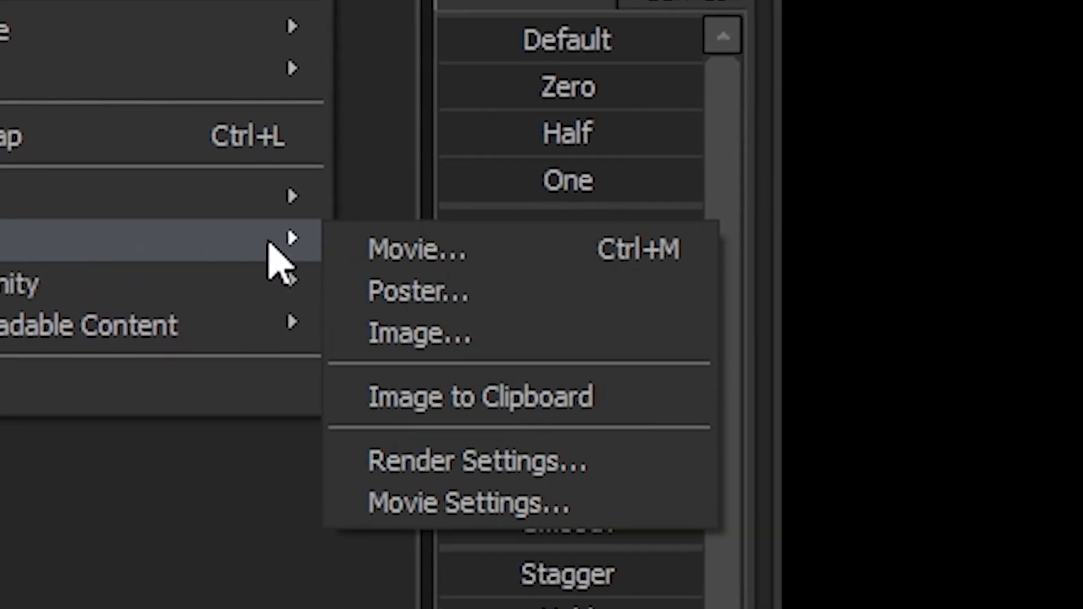
click(578, 248)
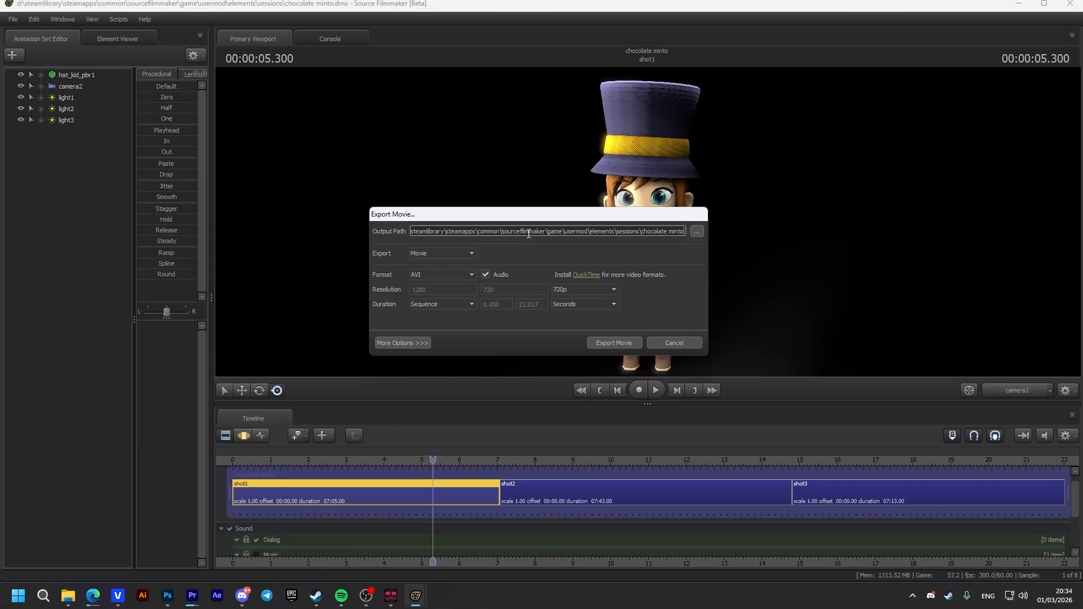
Set the export output file to chocolateminto in the image sequence2 folder of the chocolate minto project
click(694, 232)
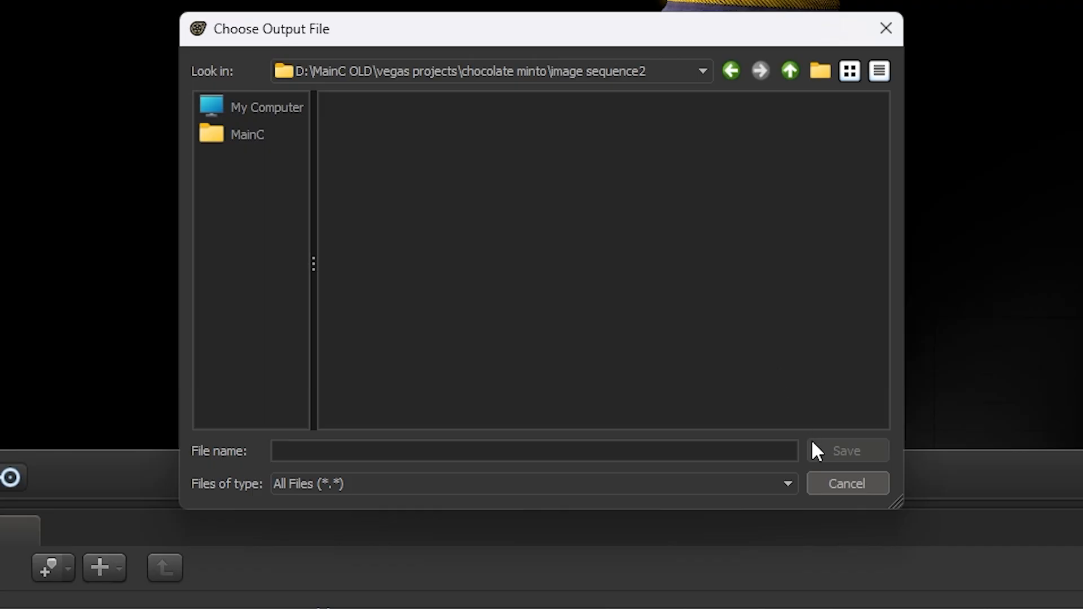
click(624, 376)
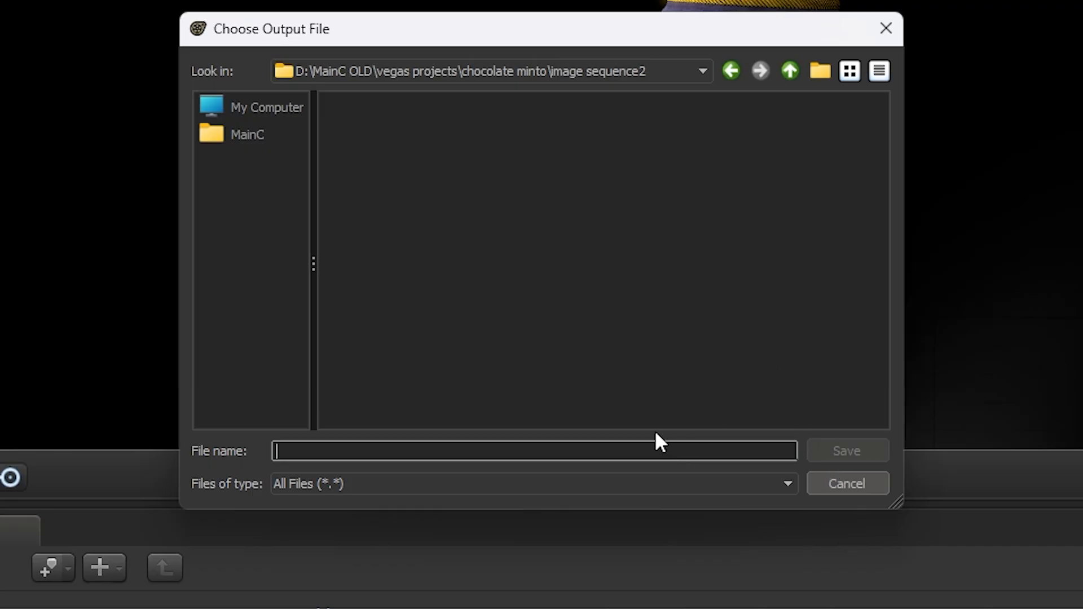
text(chocolate)
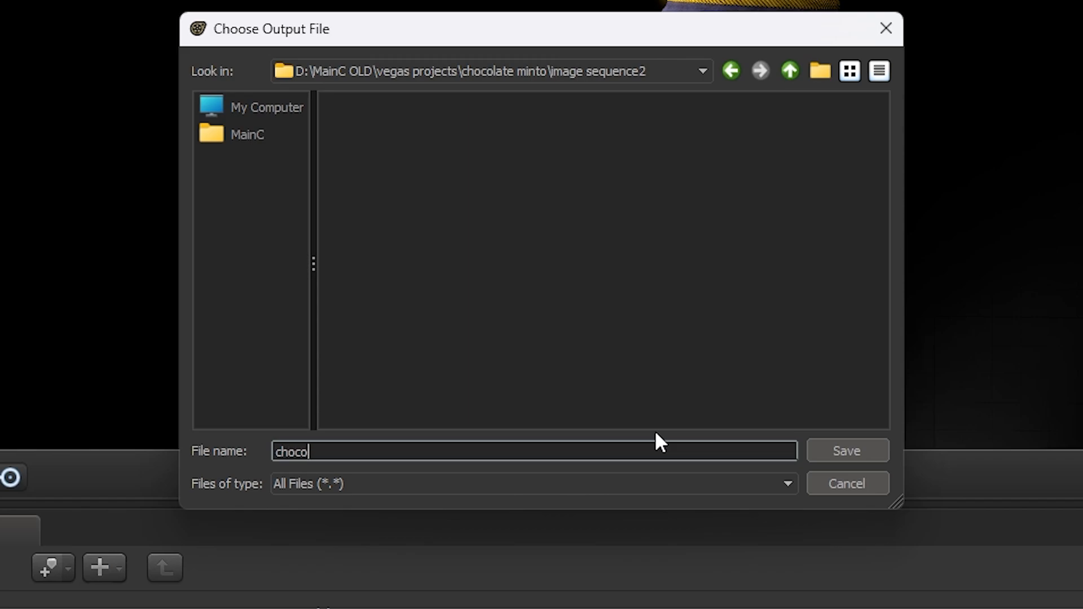
text(minto)
key(Return)
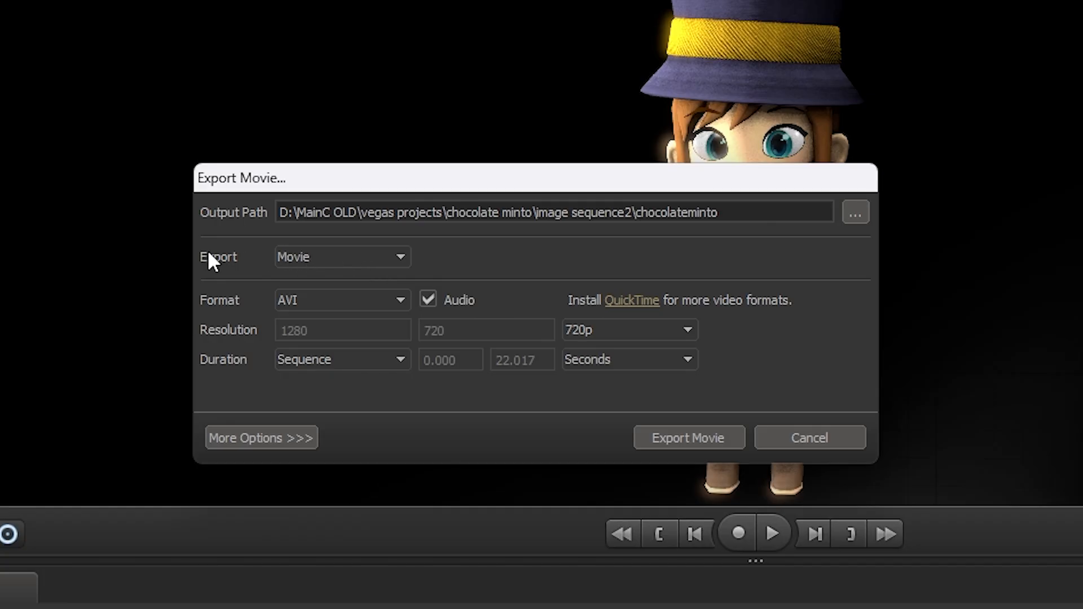
Set the export type to Image Sequence with PNG as the format
click(279, 256)
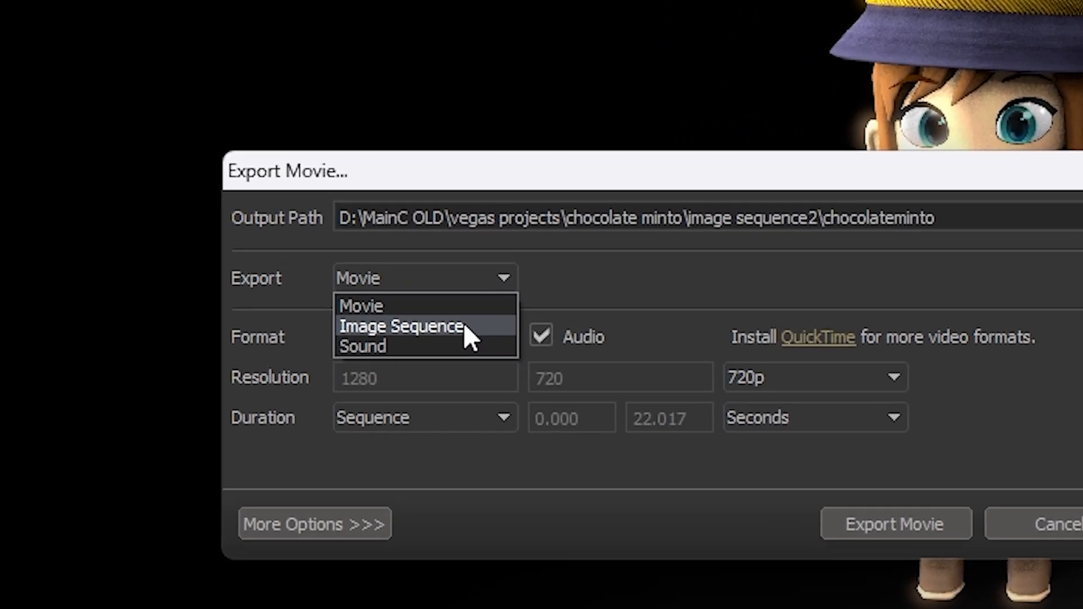
click(372, 292)
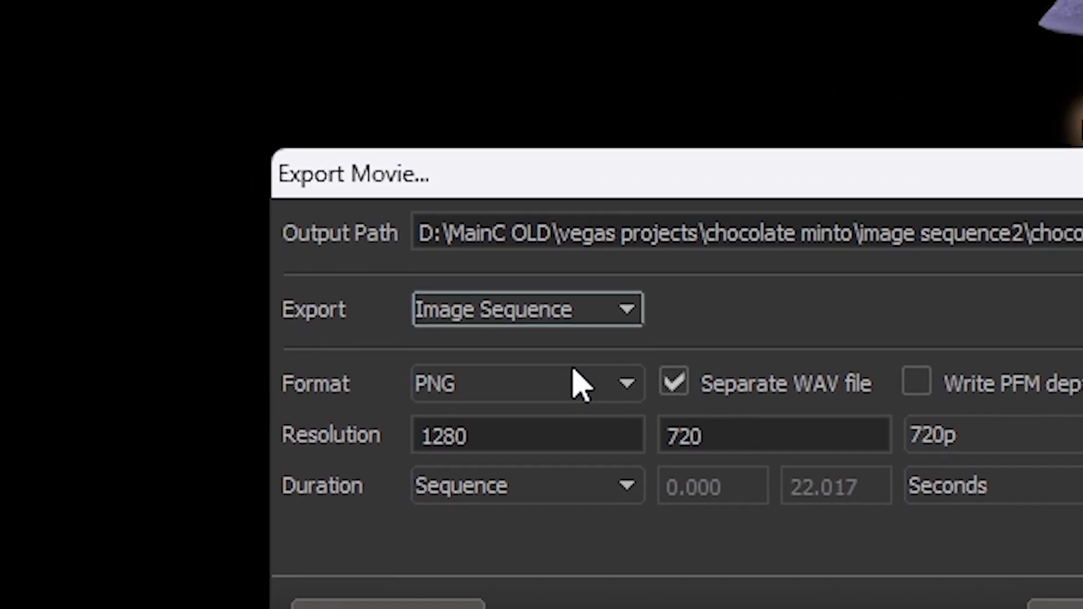
click(439, 371)
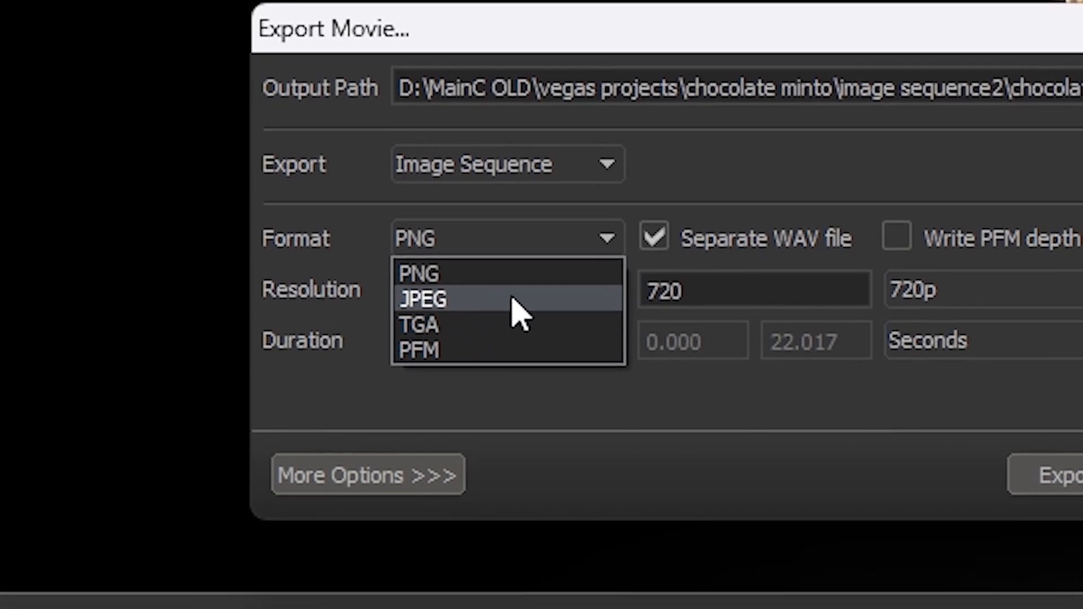
click(593, 288)
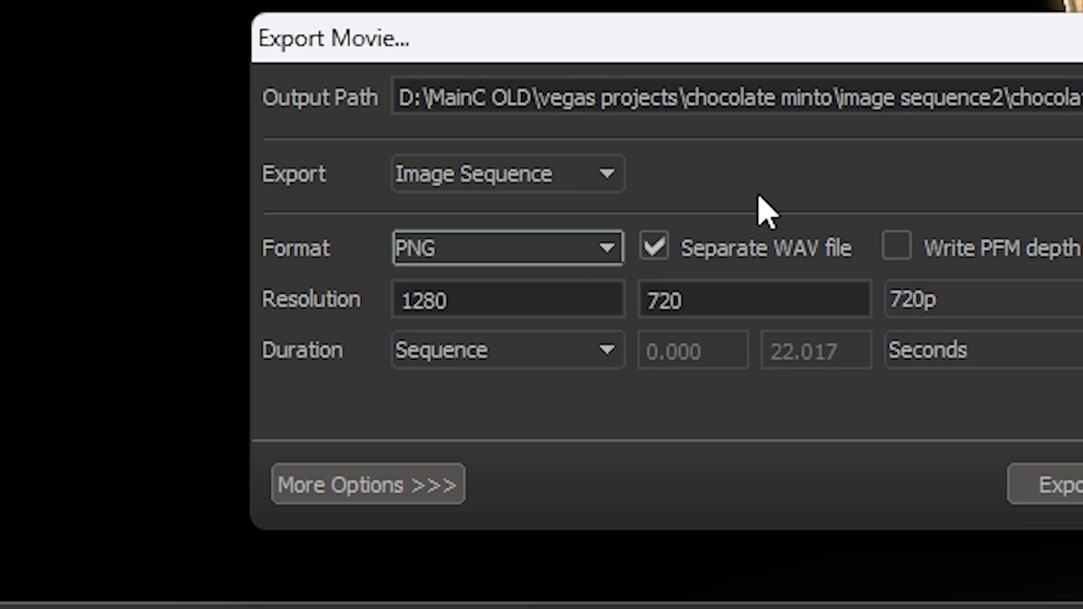
click(513, 252)
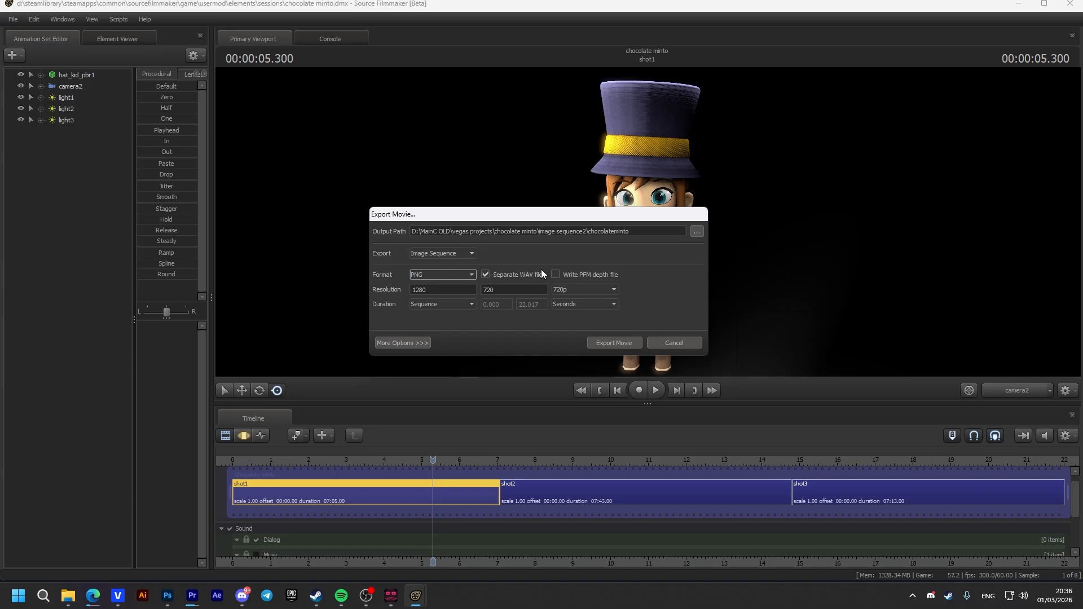
Turn off the separate WAV file and set the resolution to 1080p, with a Sequence duration in Seconds
click(485, 275)
click(560, 290)
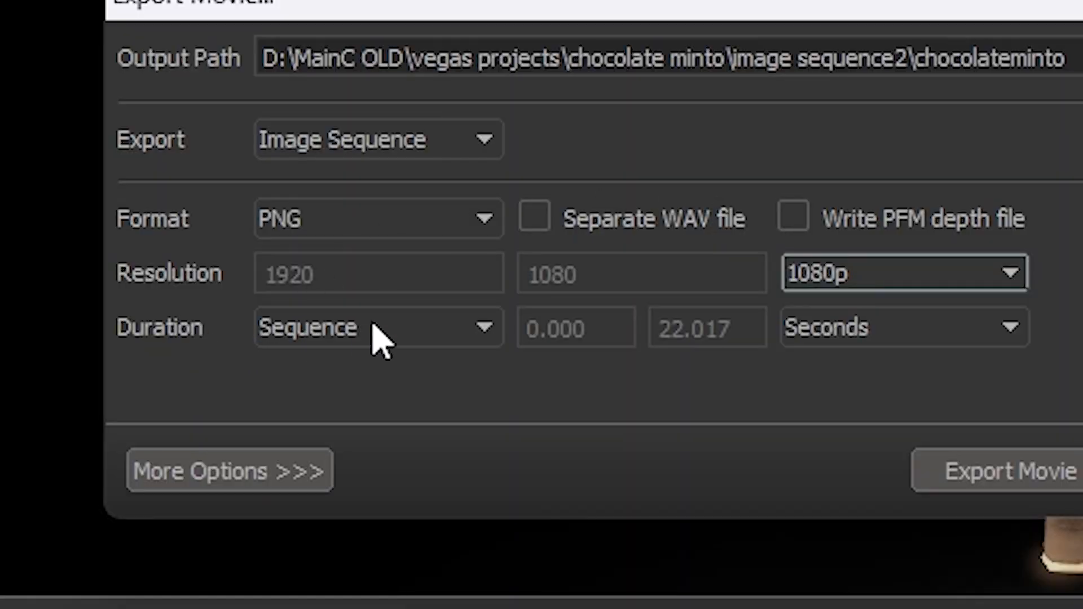
click(374, 328)
click(375, 329)
click(912, 326)
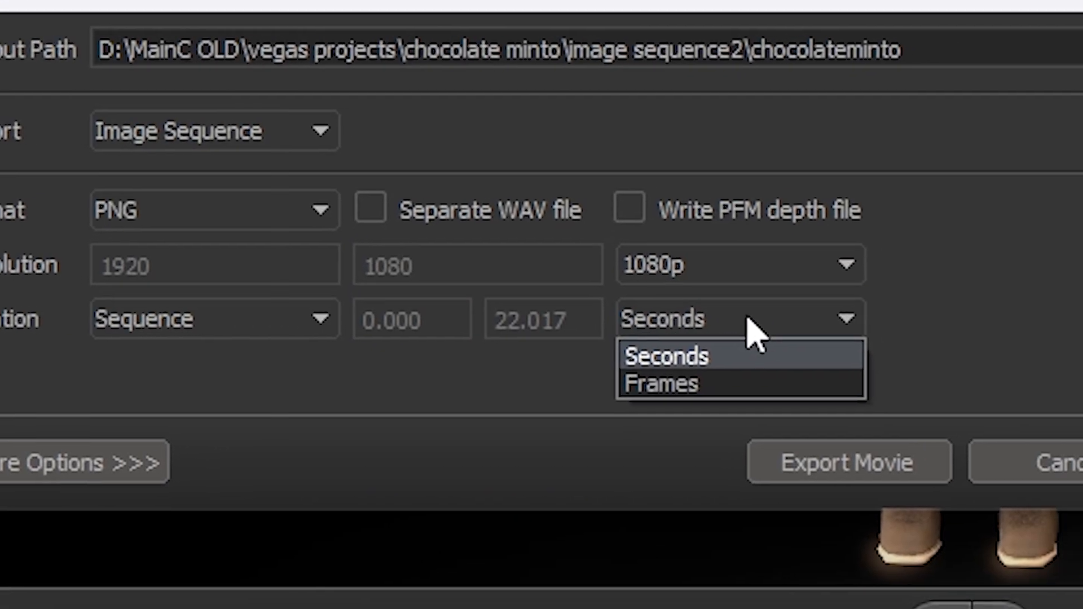
click(748, 319)
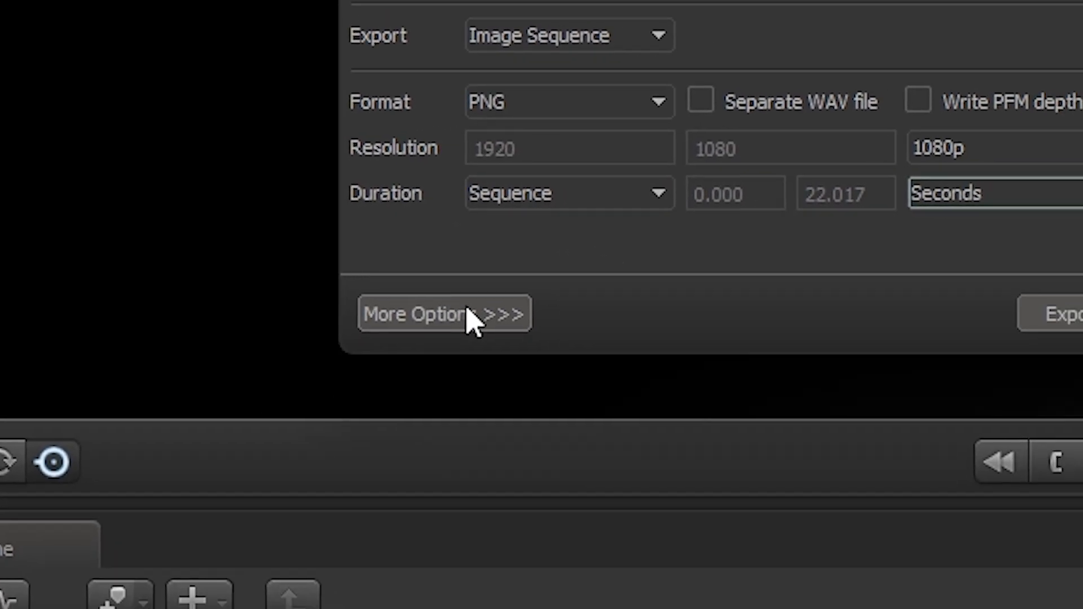
Expand the additional export options, review the render and draw entity settings, and export the image sequence
click(473, 318)
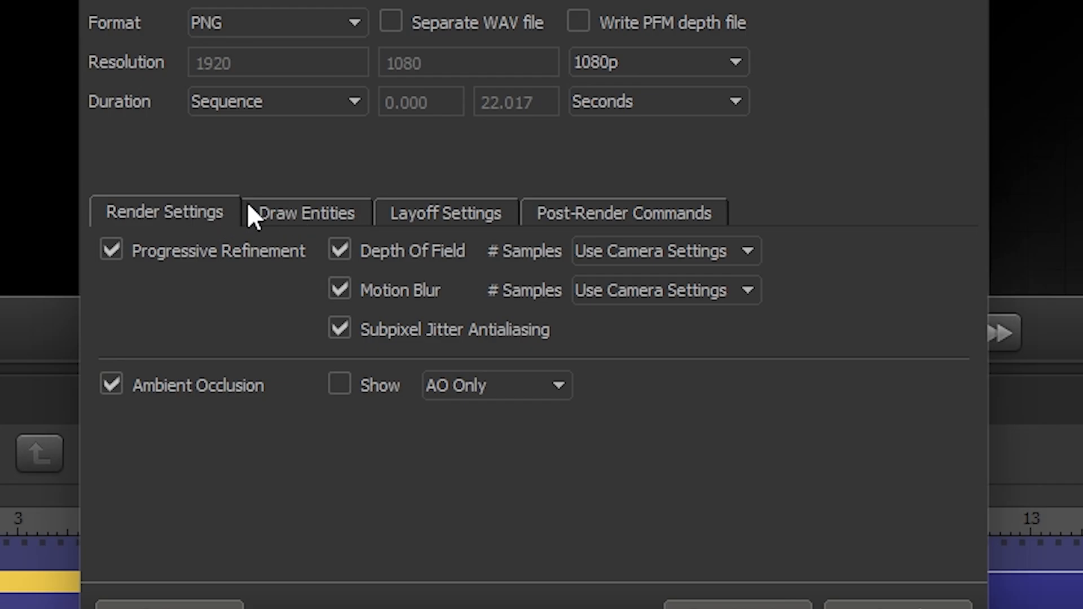
click(293, 217)
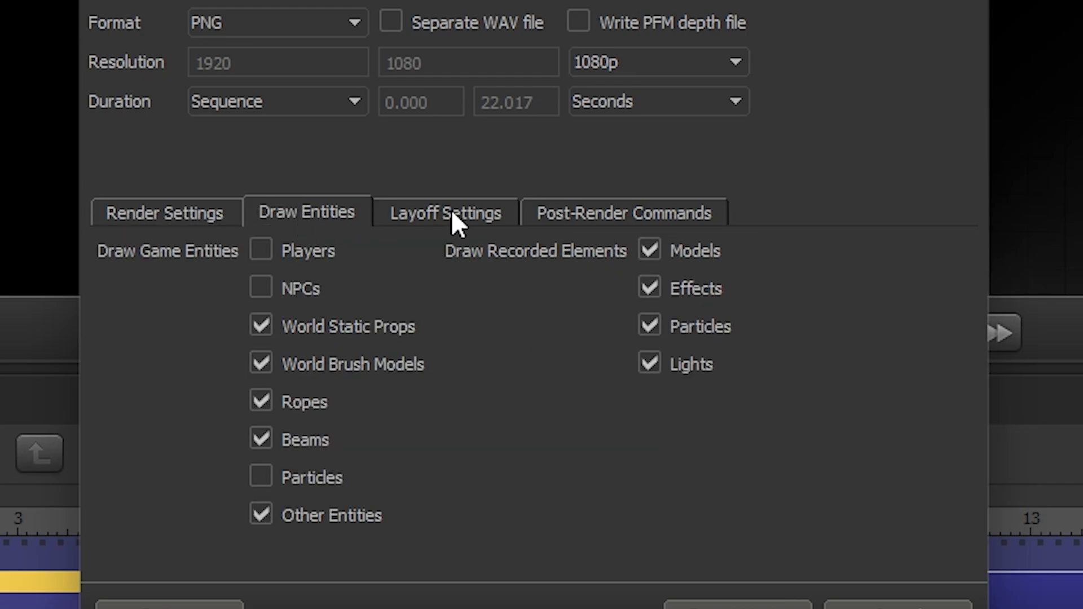
click(632, 210)
click(210, 221)
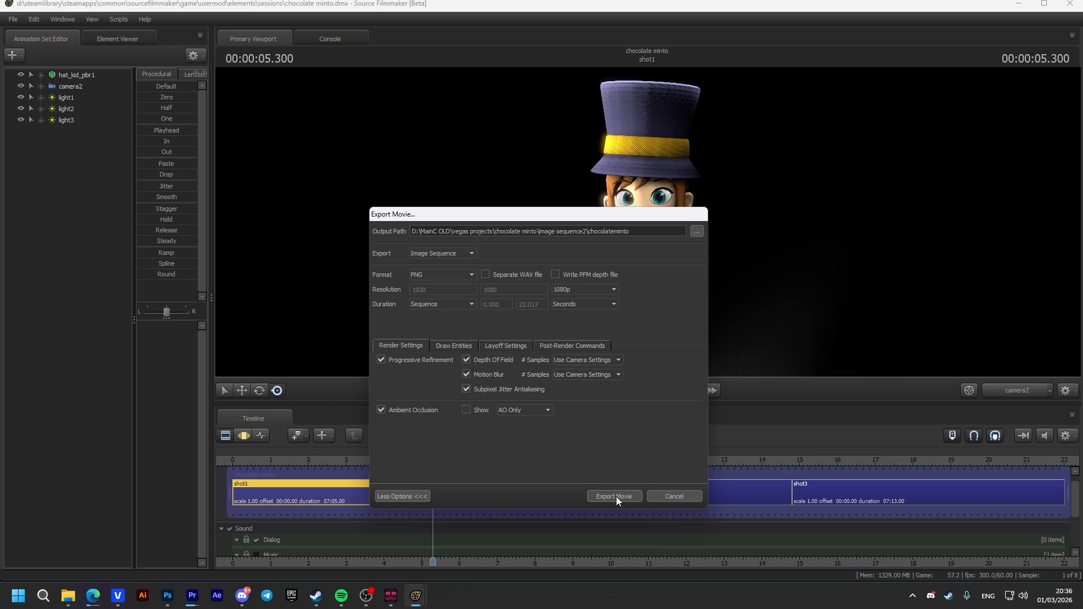
click(614, 496)
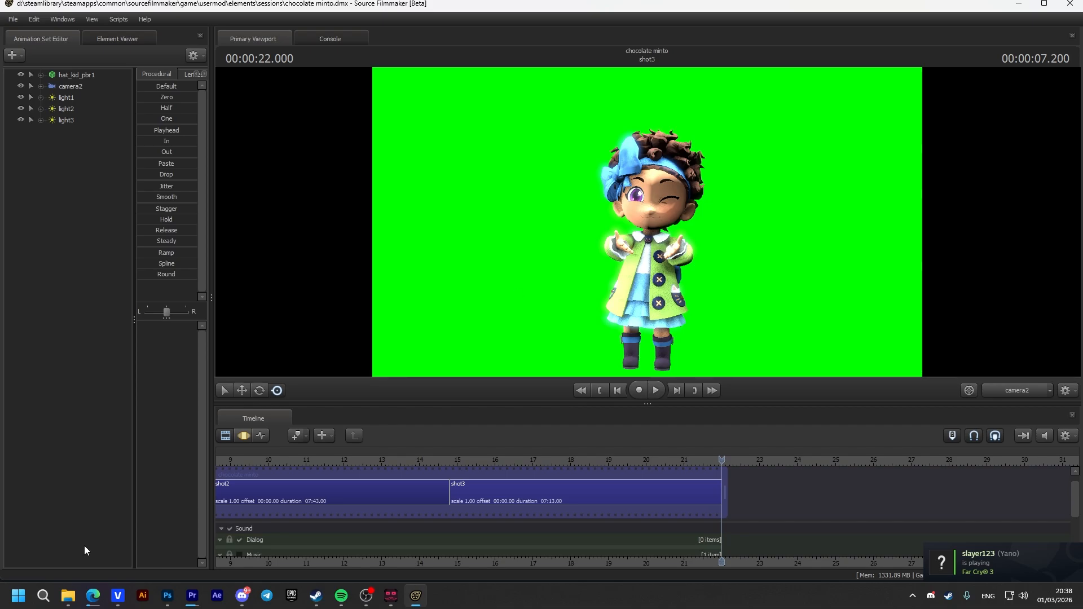
Switch to File Explorer and examine the PNG frames in the image sequence folder from first to last
click(76, 602)
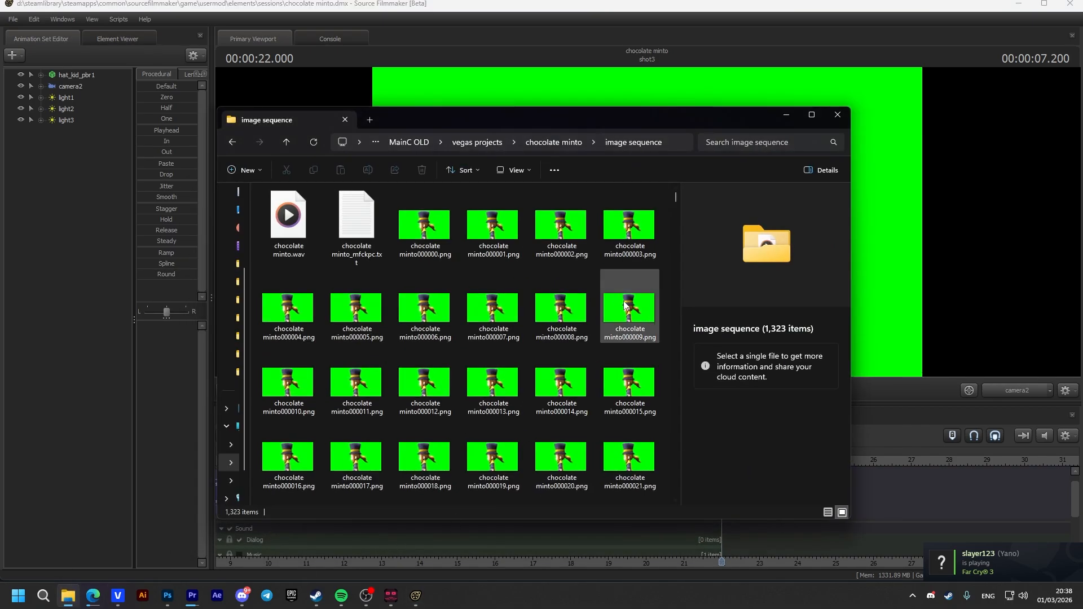
scroll(624, 301, down, 3)
drag(675, 200, 652, 503)
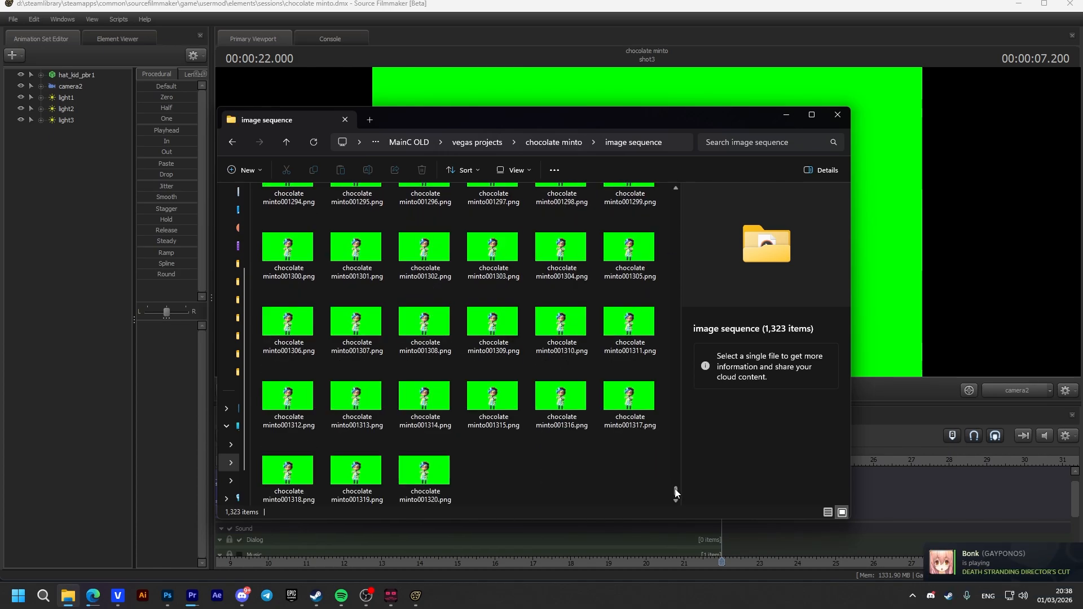
drag(677, 491, 690, 194)
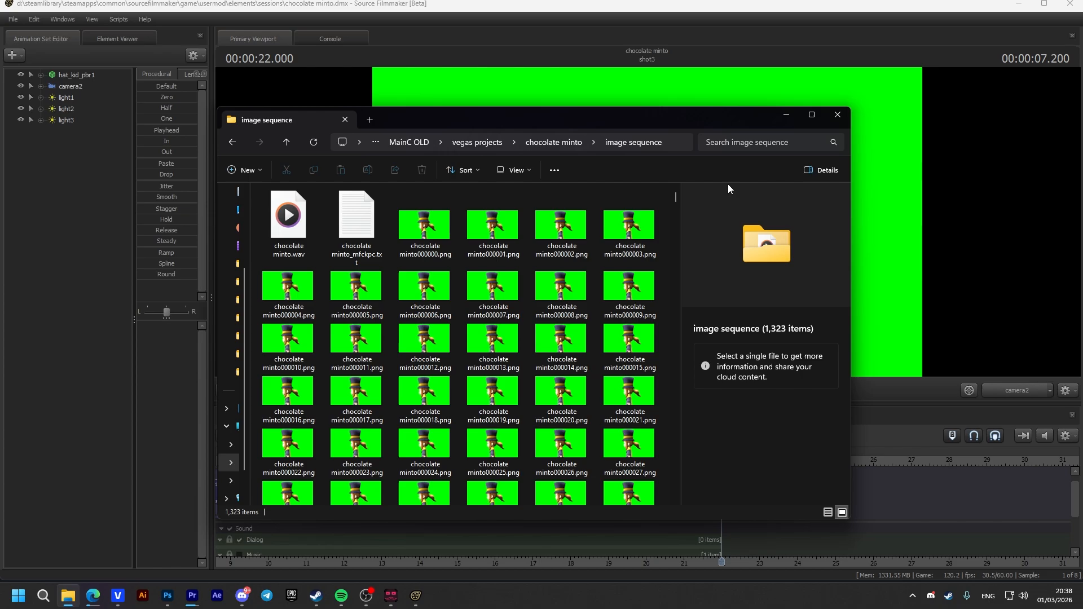
drag(674, 196, 675, 499)
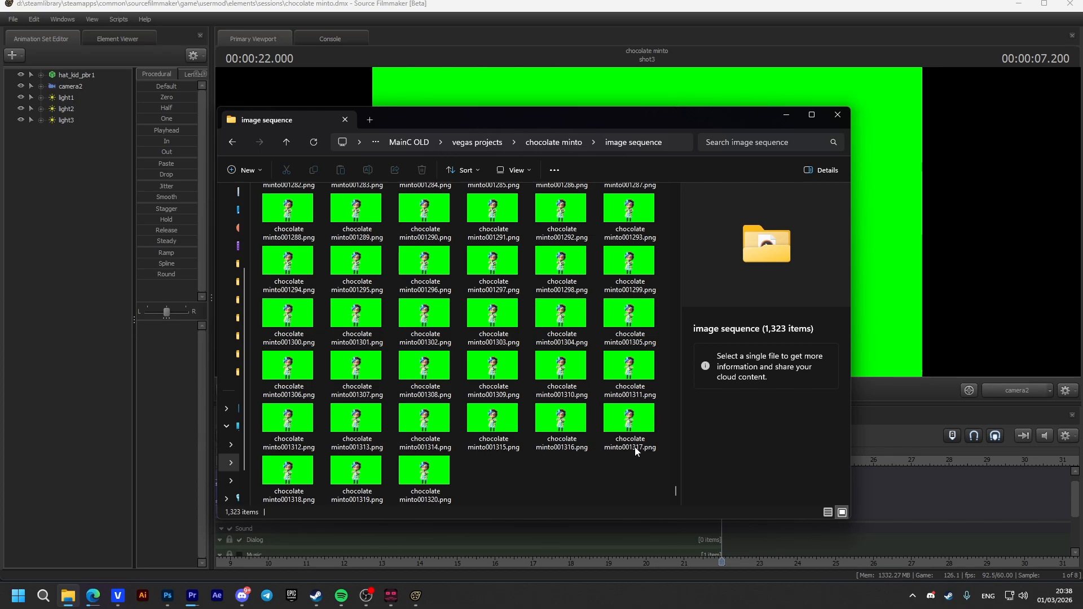
click(789, 115)
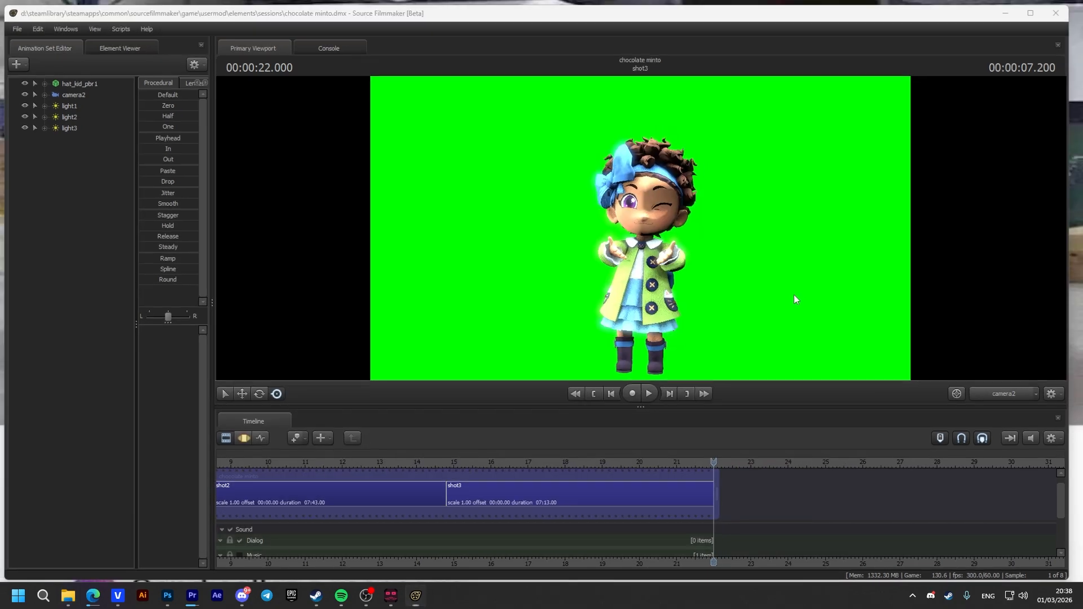
Clear the desktop and switch to VEGAS Pro
key(super+d)
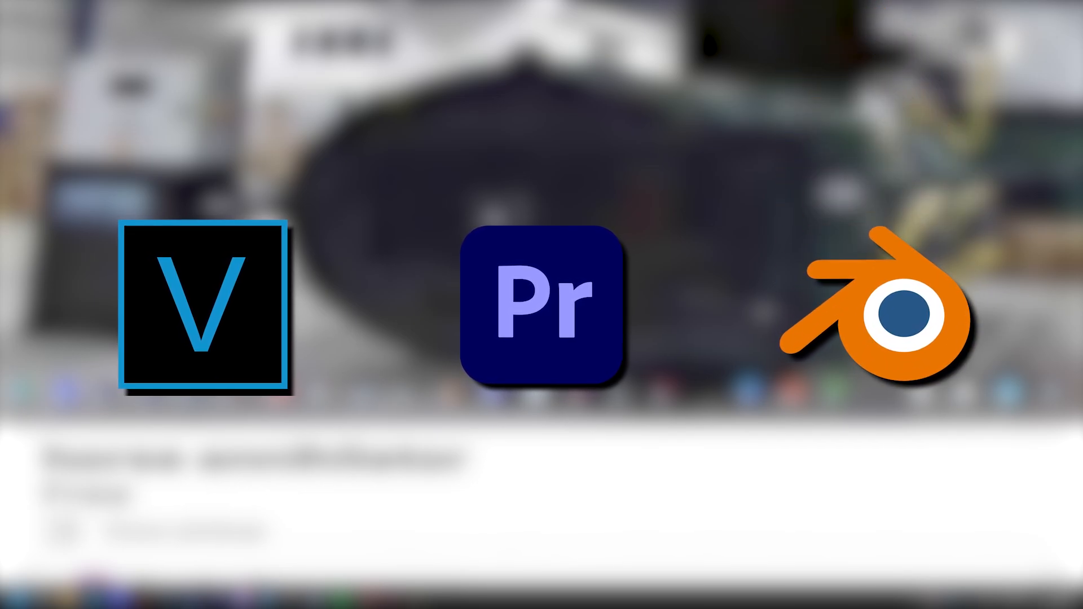
mouse_move(119, 591)
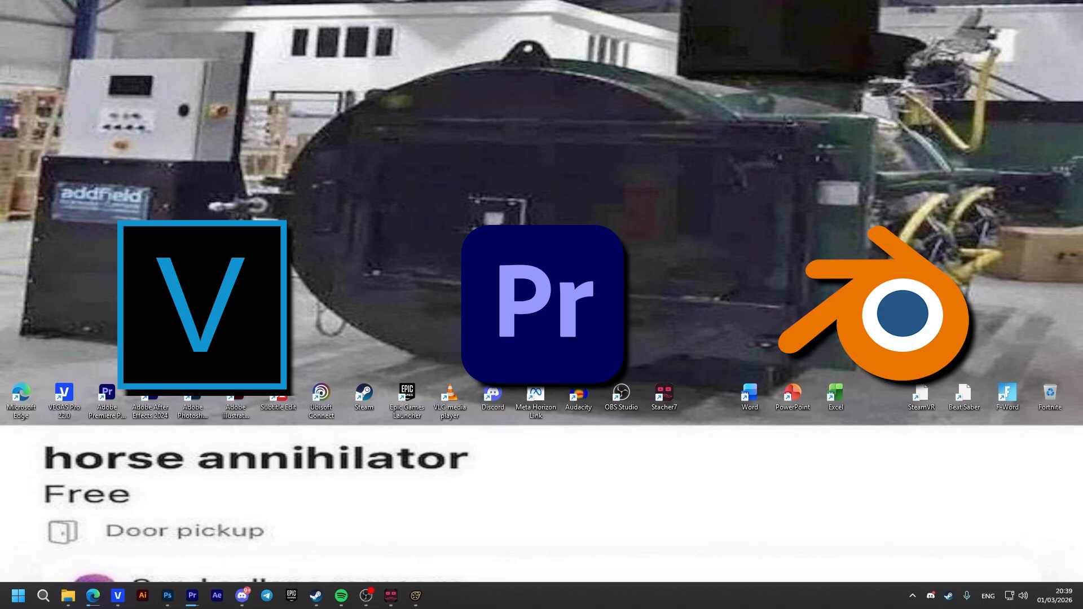
click(118, 596)
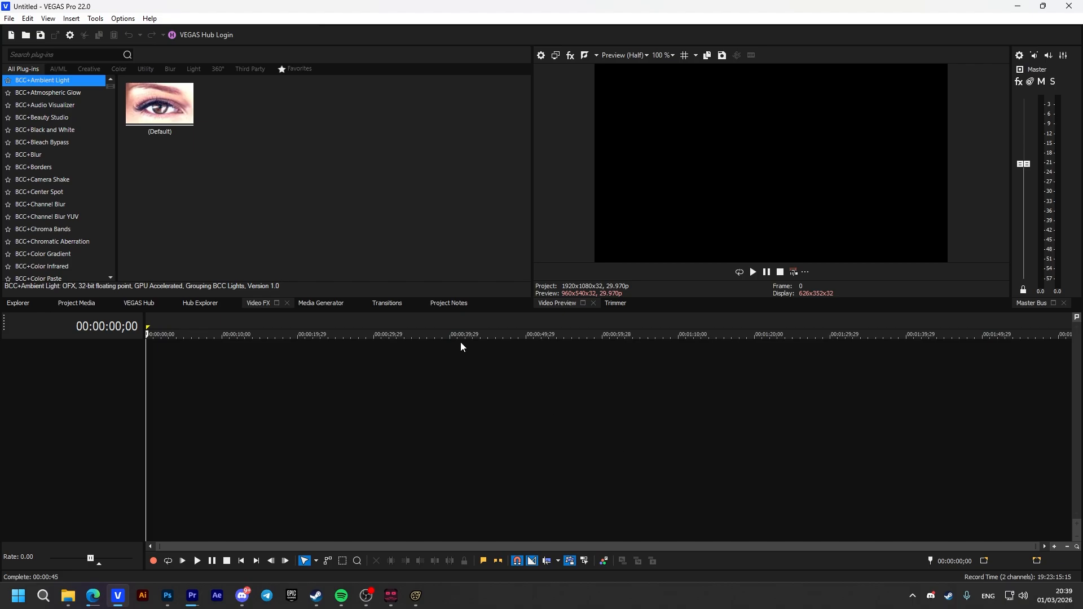
Import chocolate minto000000.png from the image sequence folder as a sequence through to last image 1320
click(8, 19)
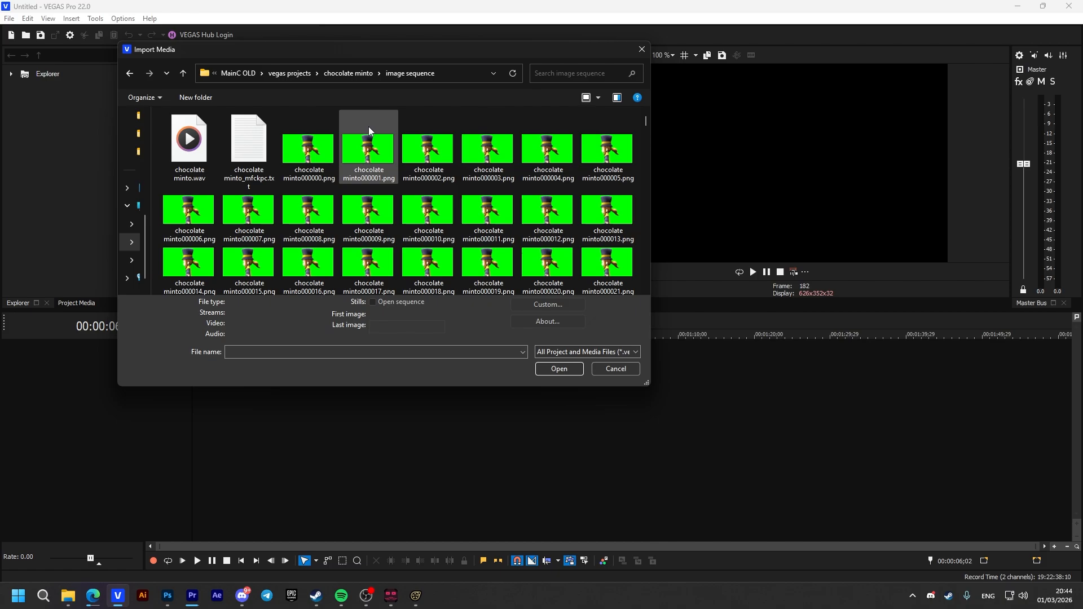
click(305, 151)
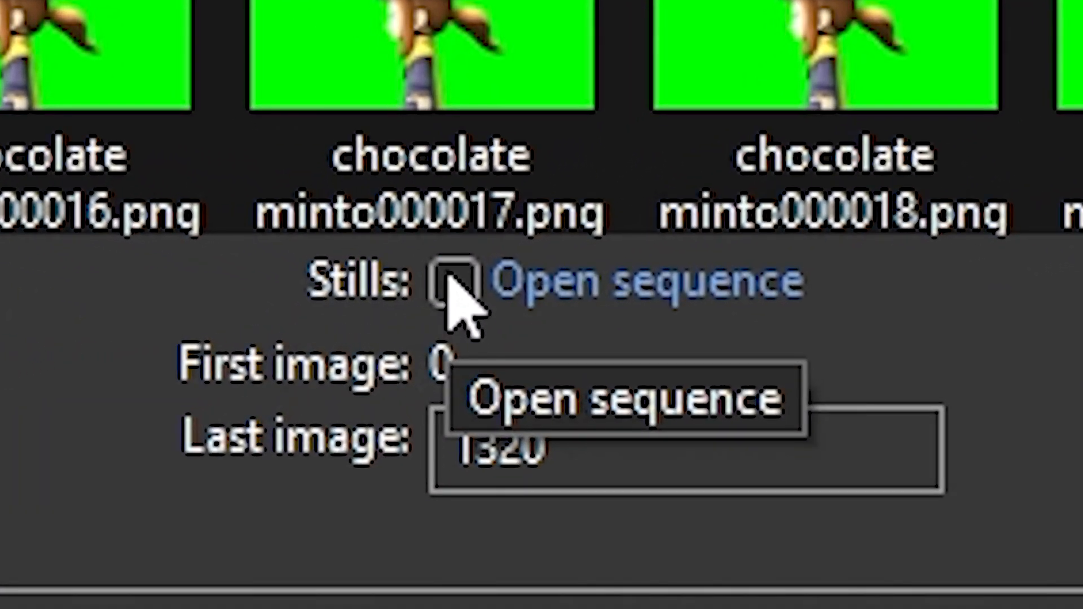
click(417, 291)
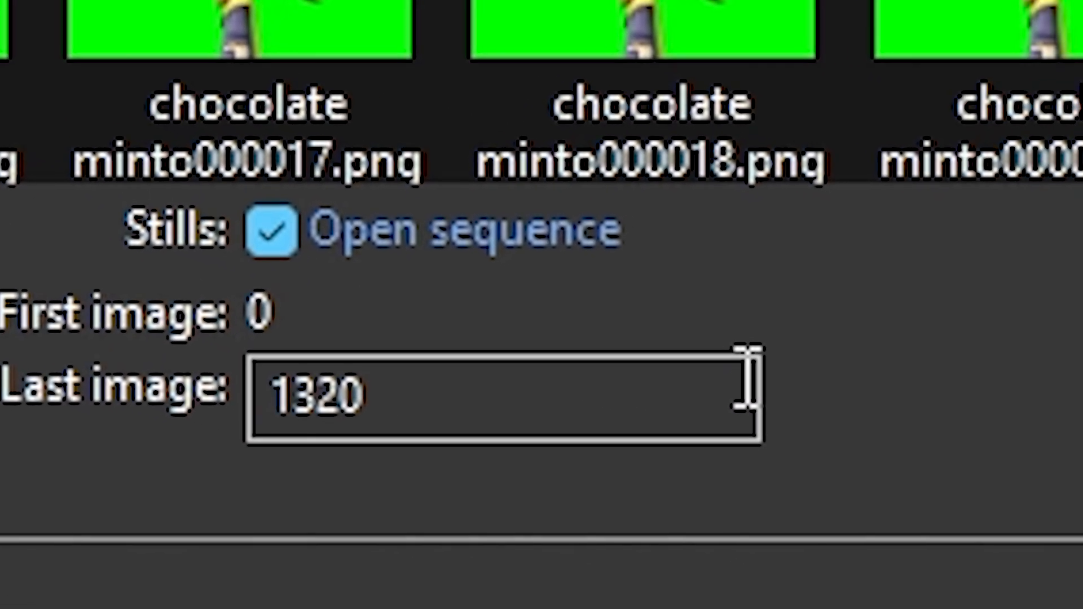
click(1082, 608)
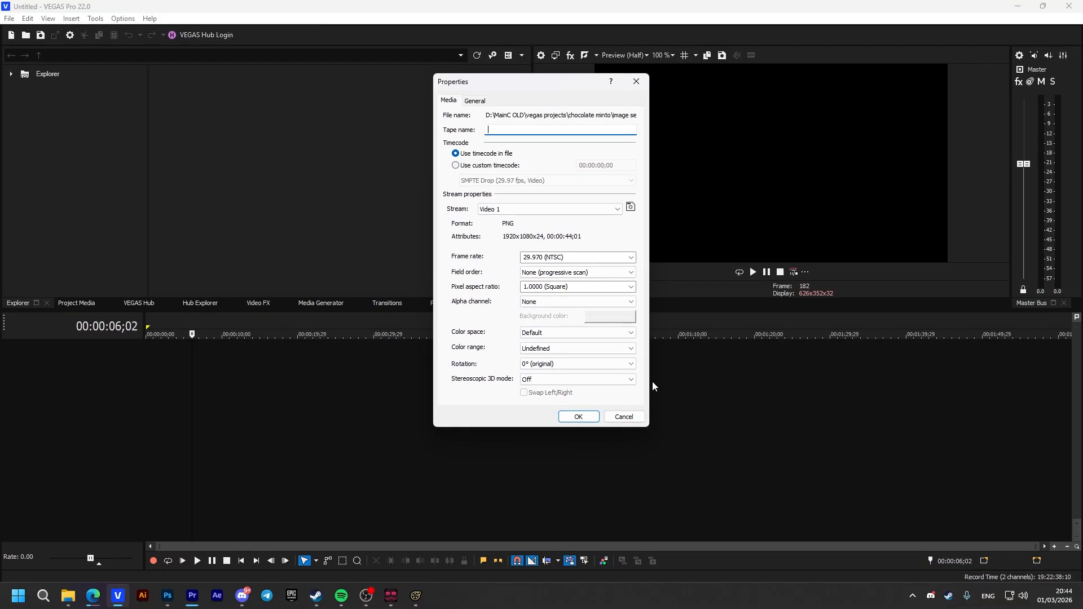
Set the imported sequence's frame rate to 59.940 (Double NTSC) and its tape name to "chocolate minto", and accept the properties
click(615, 257)
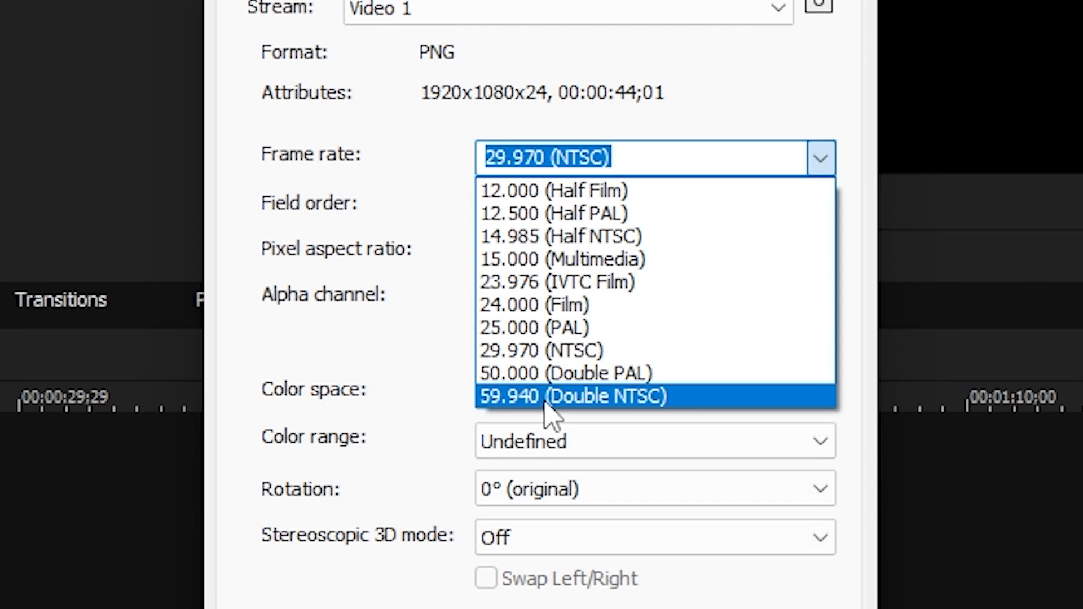
click(549, 333)
click(429, 273)
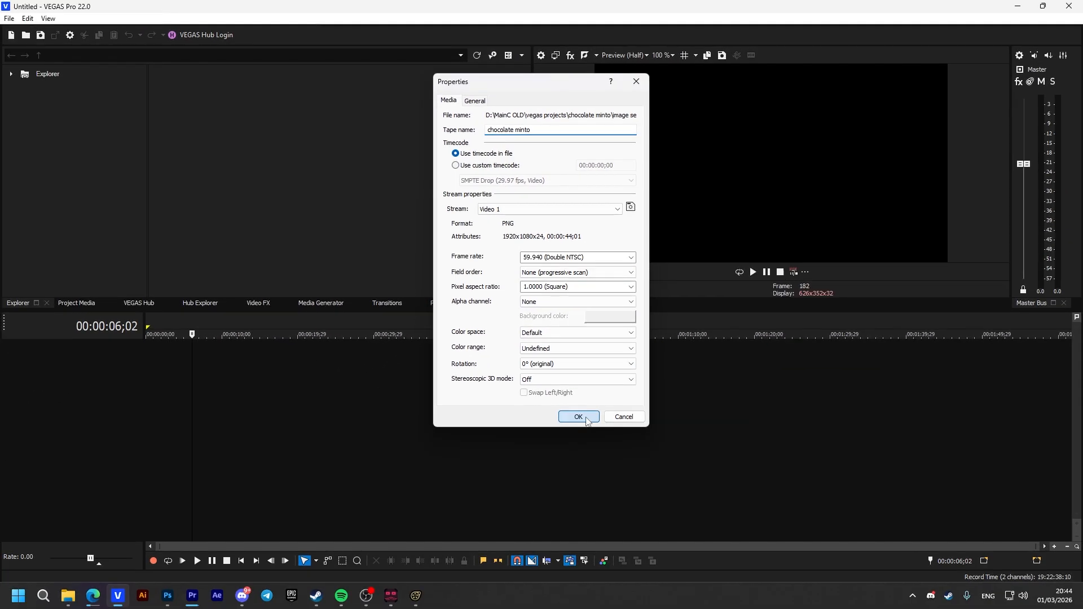
click(587, 472)
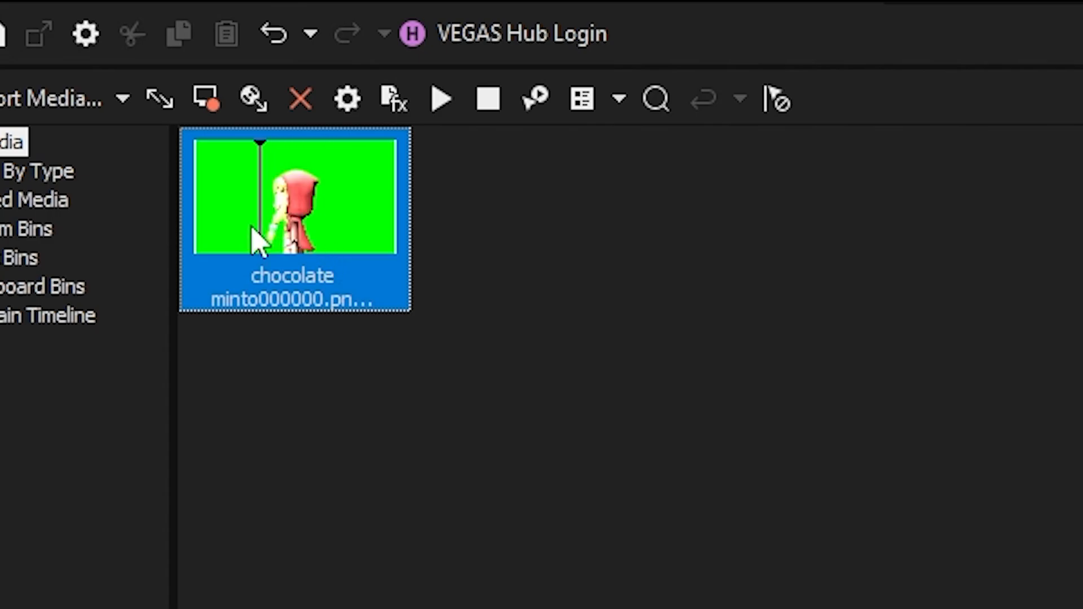
Place the image sequence at the start of the timeline with the project matched to its frame rate, and scrub through it
drag(592, 436, 346, 435)
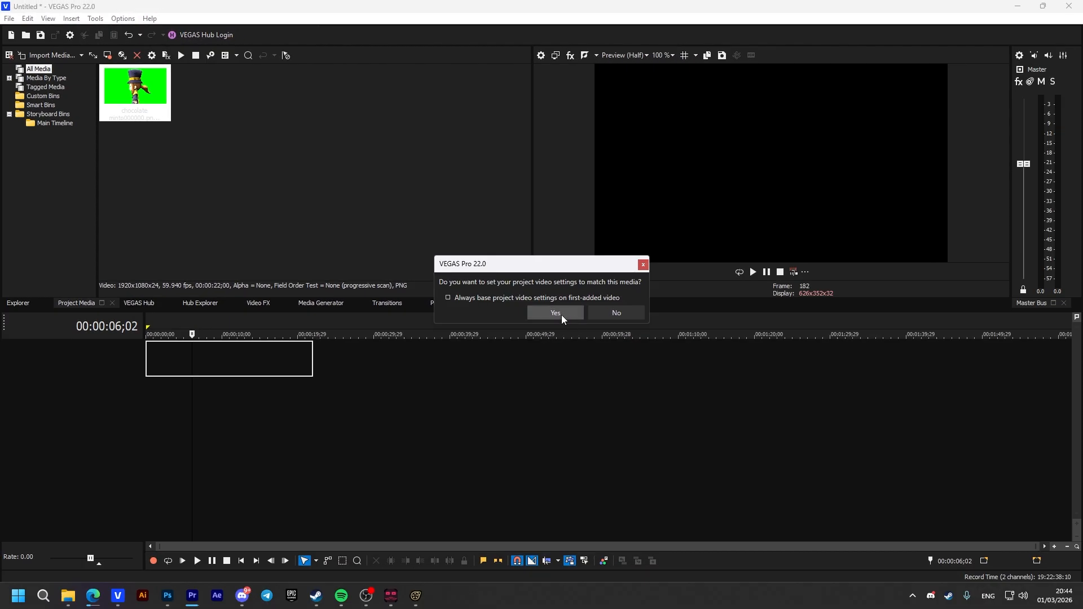
click(555, 314)
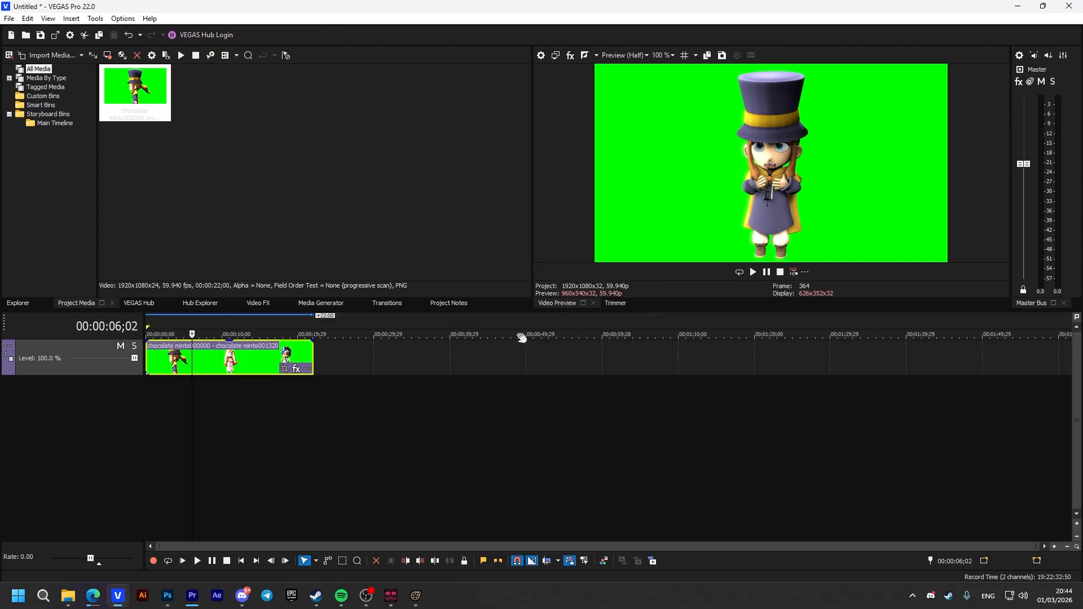
drag(192, 397, 299, 387)
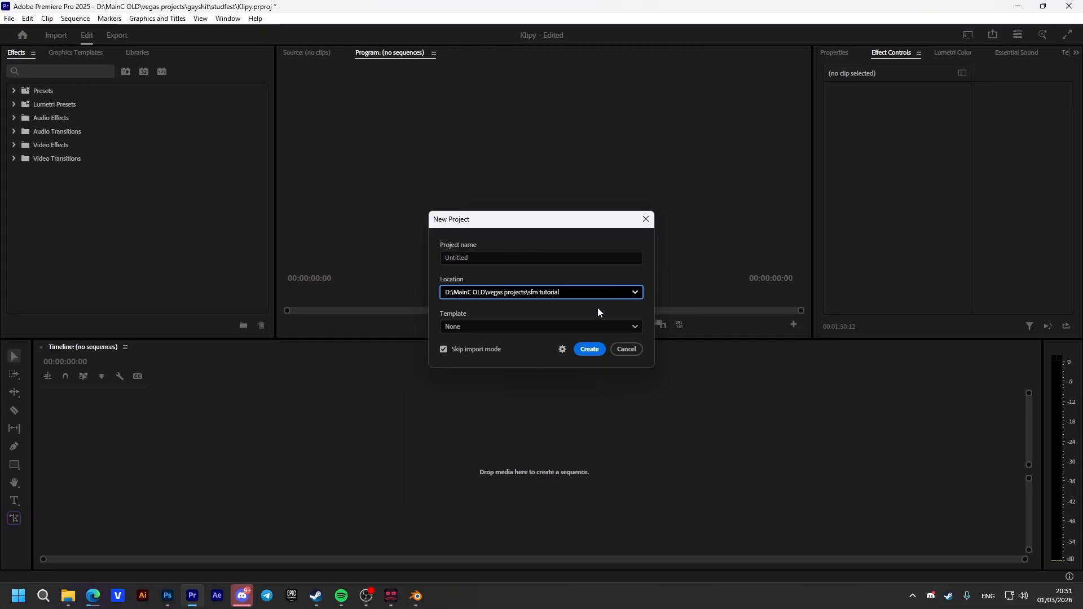
In Adobe Premiere Pro, create the project "Untitledhbijdrevfgsjhno;klbdf" in D:\MainC OLD\vegas projects\sfm tutorial with no template and import mode skipped
click(472, 258)
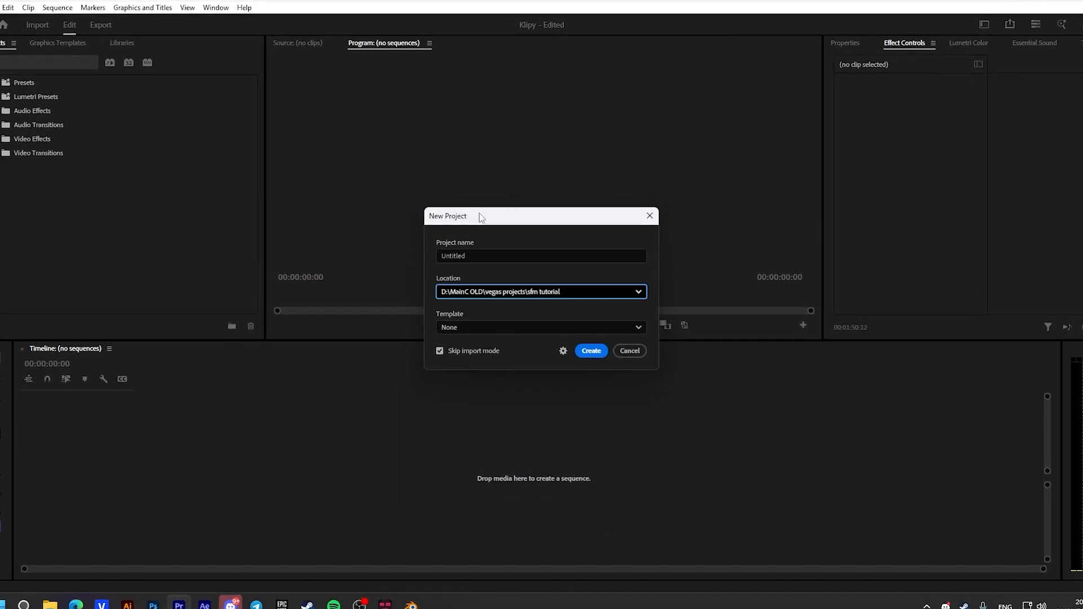
click(483, 255)
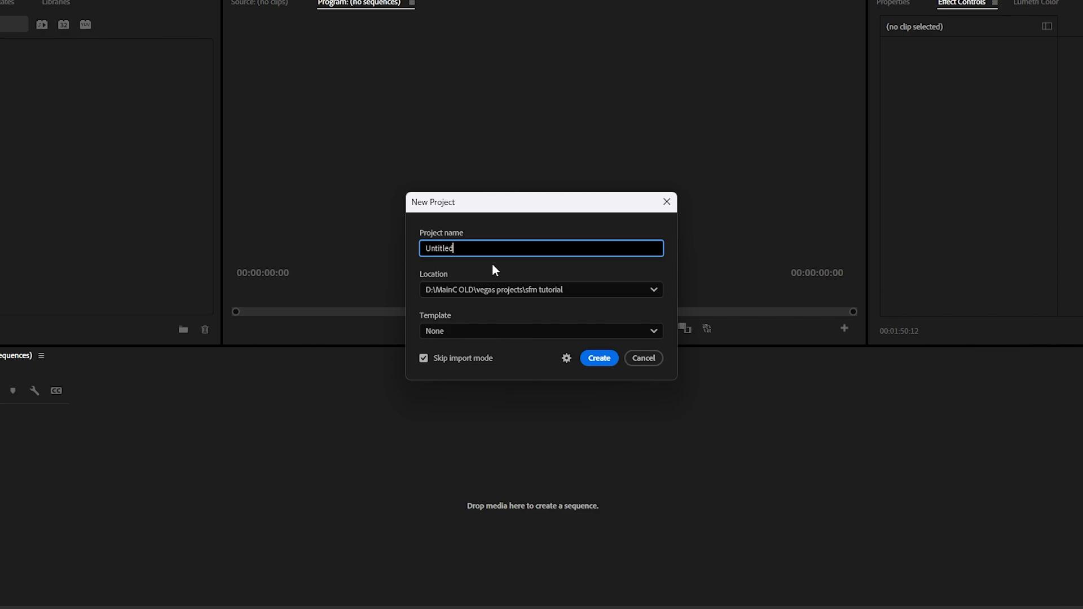
text(hbijdrevfgsjhno;klbdf)
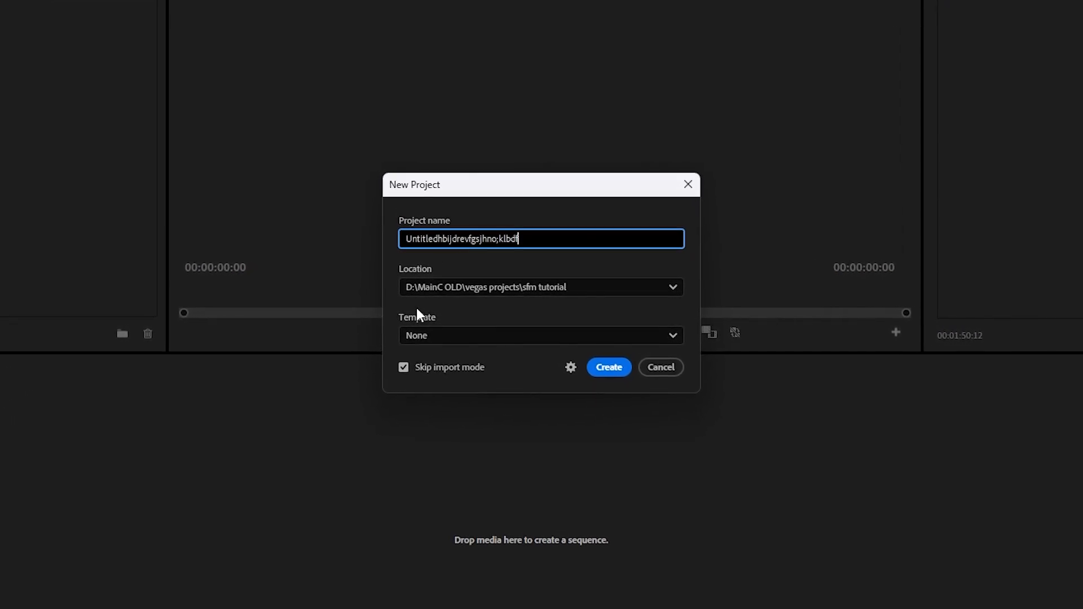
click(423, 335)
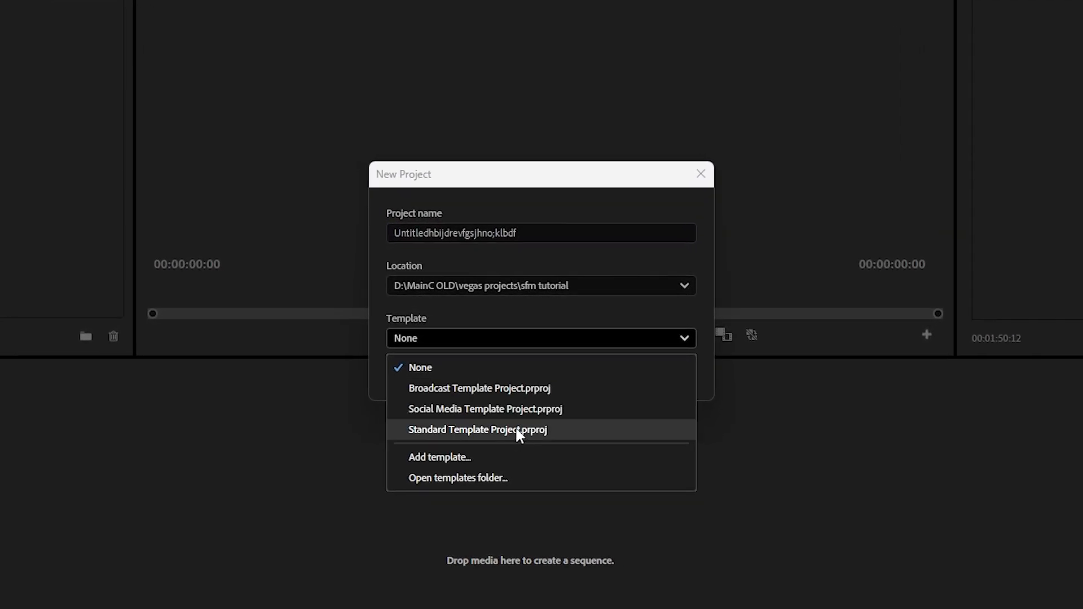
click(522, 289)
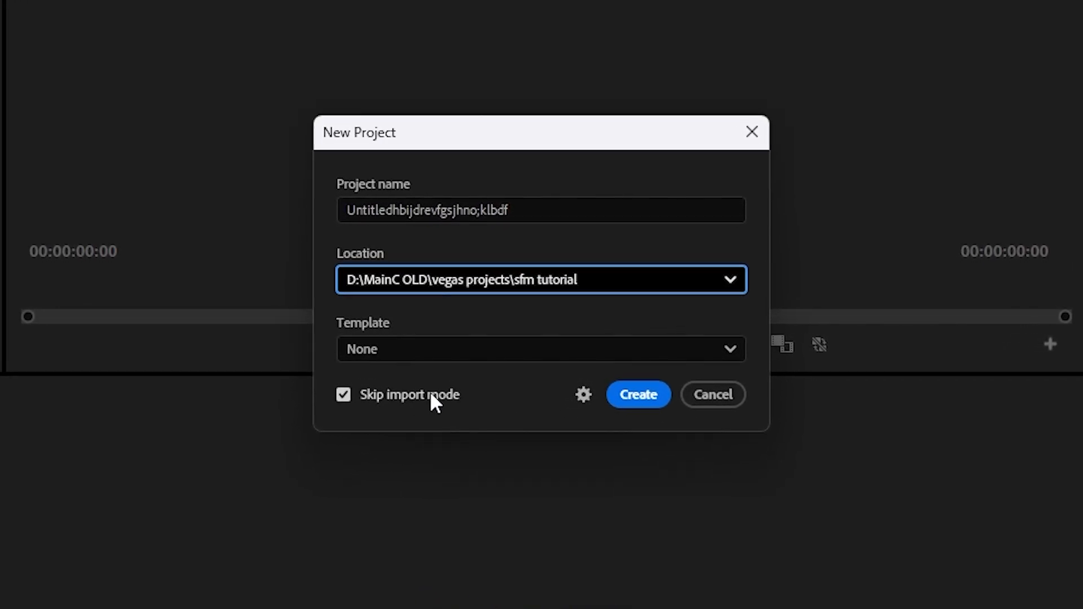
click(643, 399)
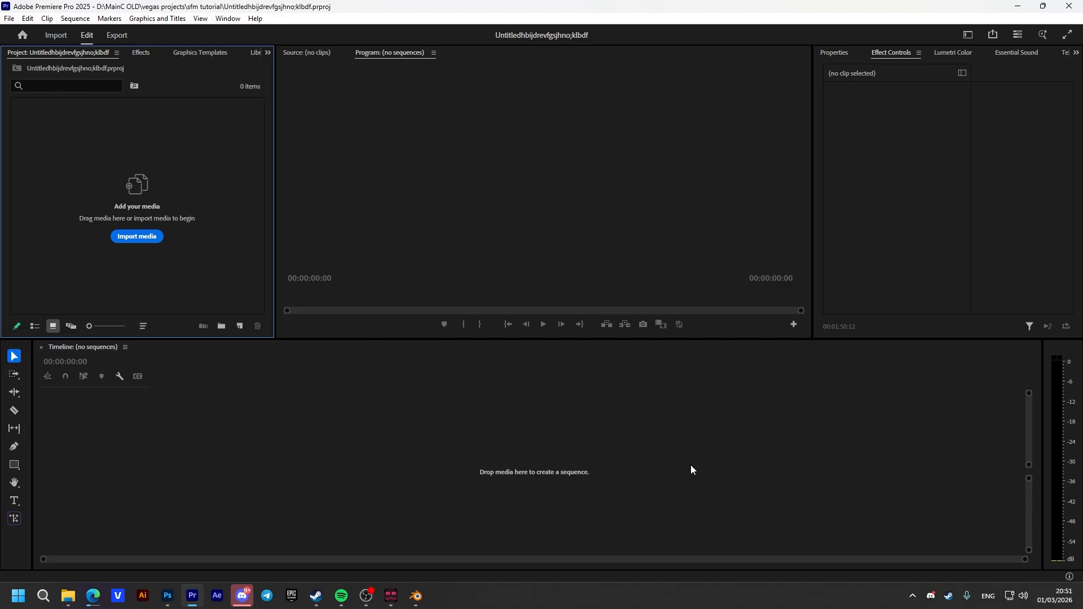
Import the PNG frames starting from chocolate minto000000.png into the project as an image sequence
right_click(148, 286)
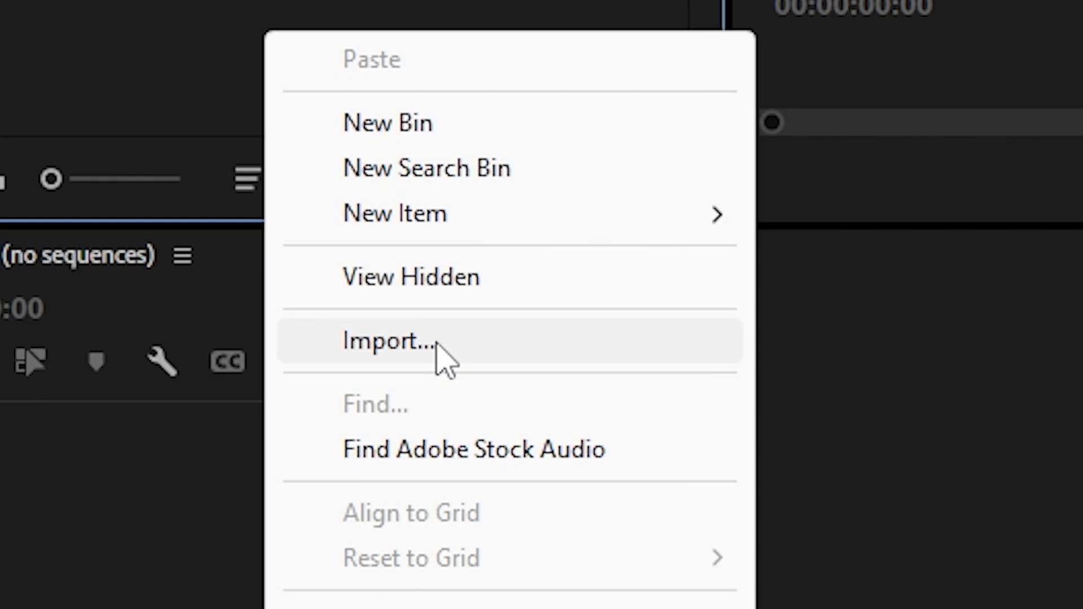
click(438, 346)
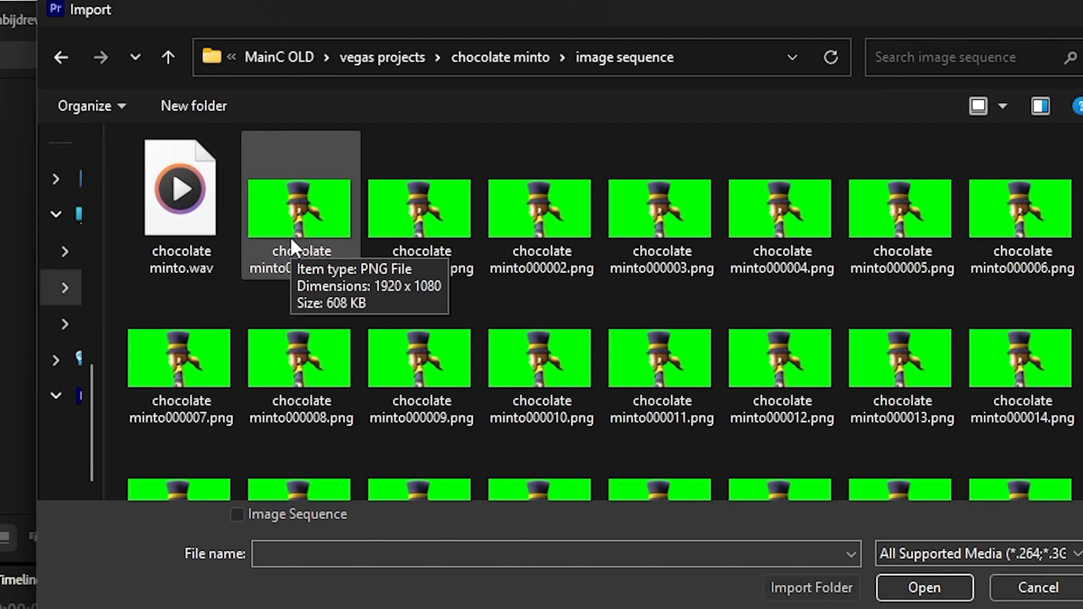
click(196, 176)
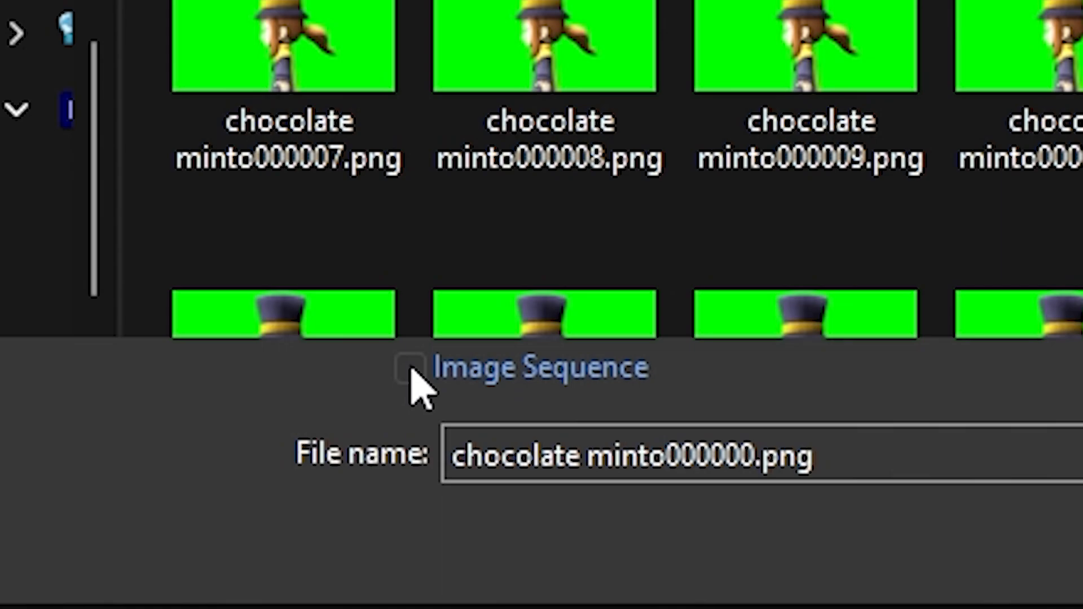
click(236, 515)
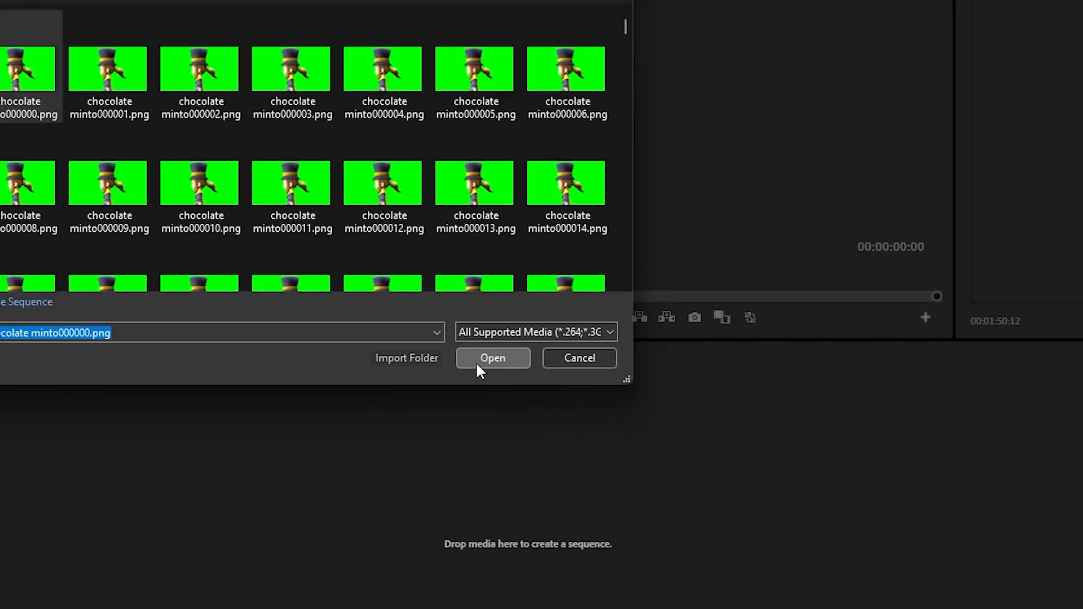
click(530, 489)
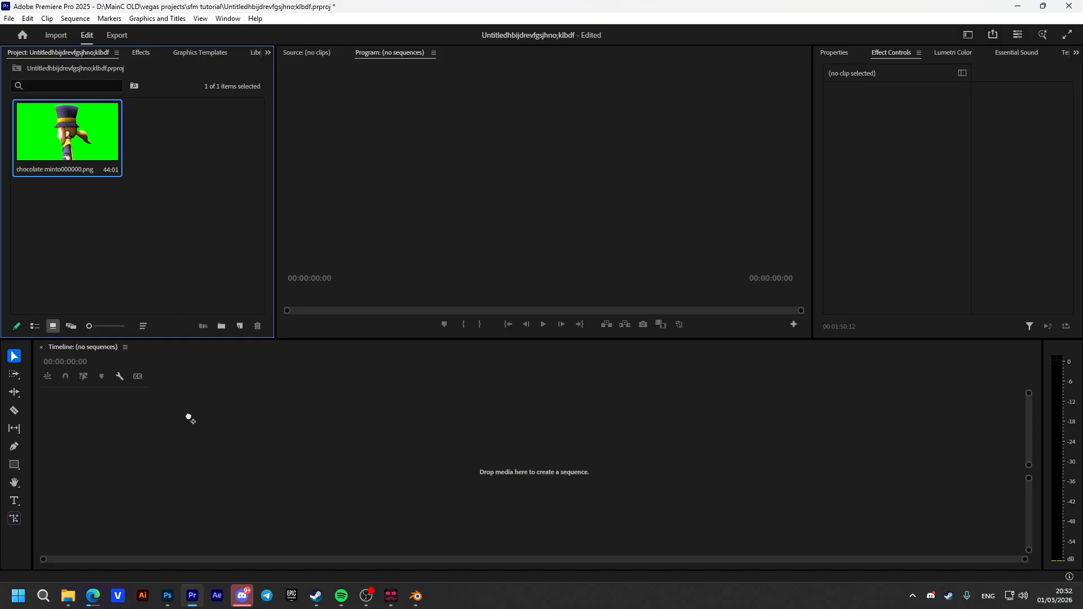
Create a new sequence named Sequence 01 from the HD 1080p 59.94 fps preset
right_click(151, 231)
mouse_move(232, 281)
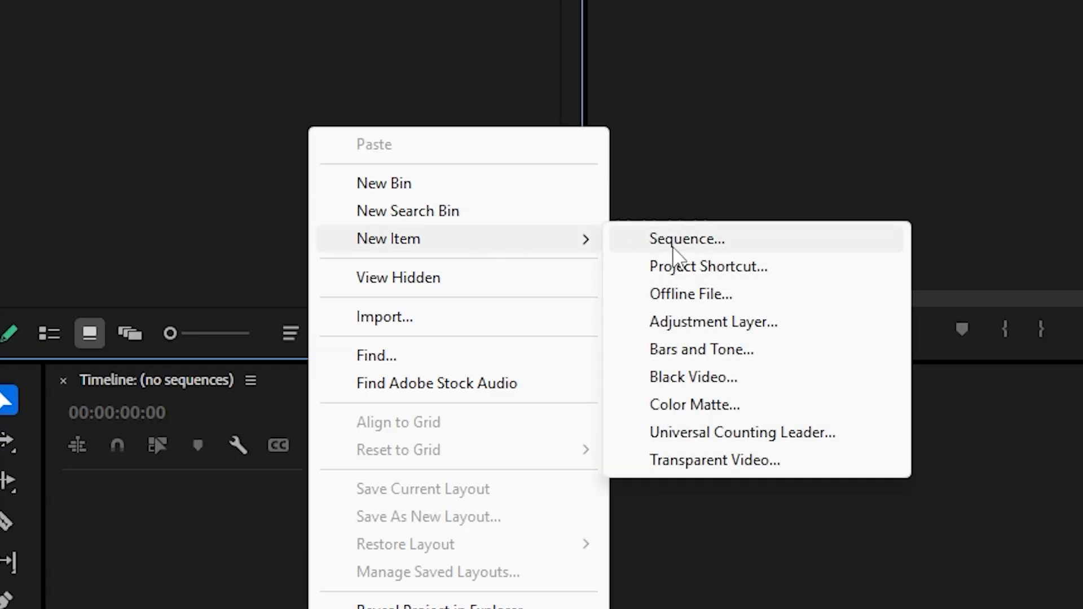
click(316, 282)
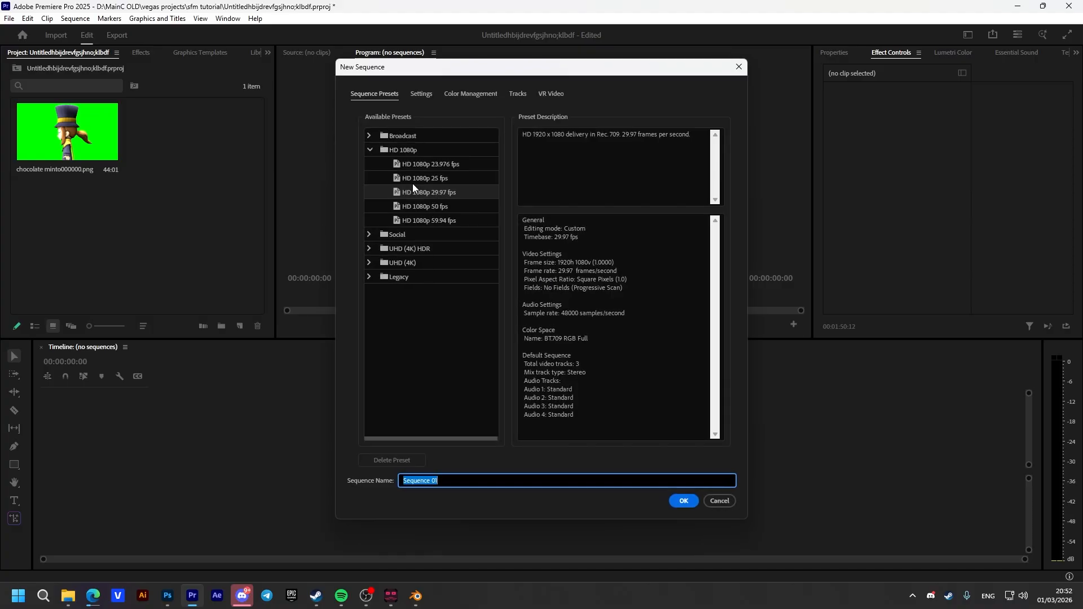
click(435, 221)
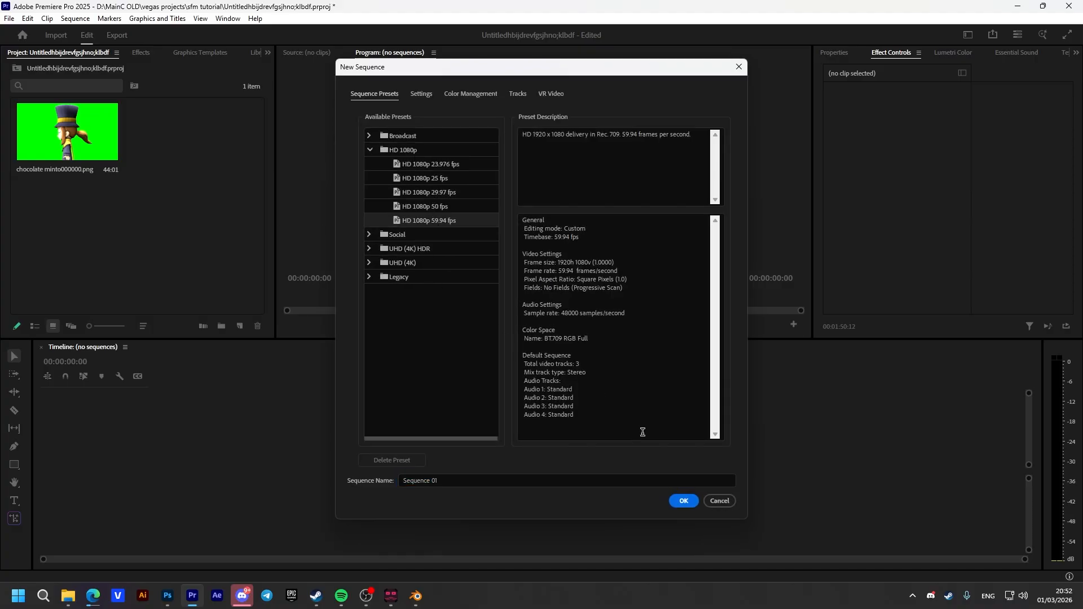
click(682, 505)
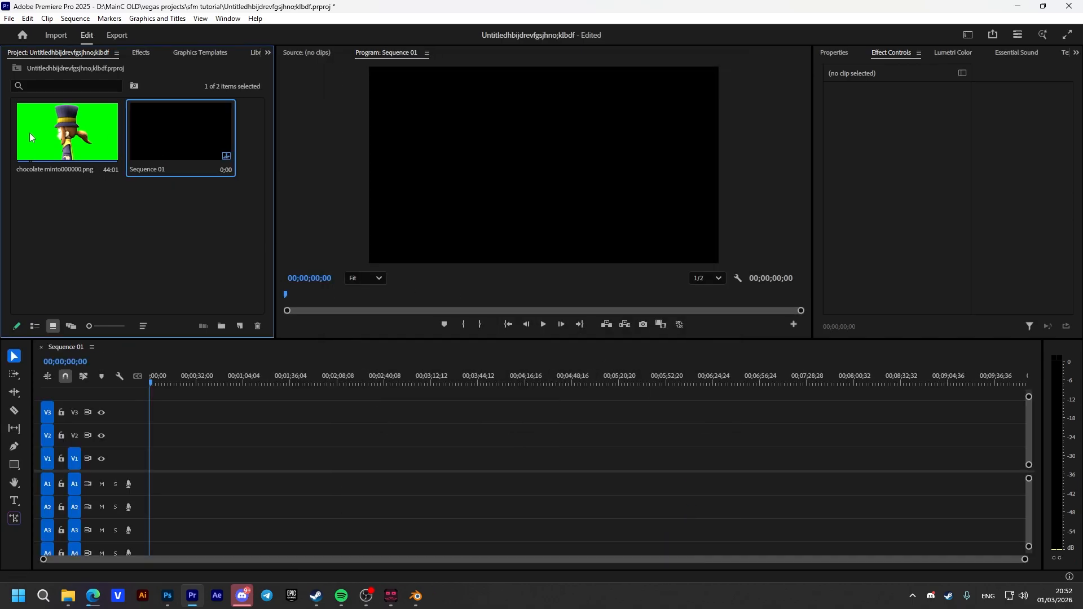
Place the image sequence at the start of track V1, changing the sequence settings to match the clip, and play it back
drag(78, 136, 151, 463)
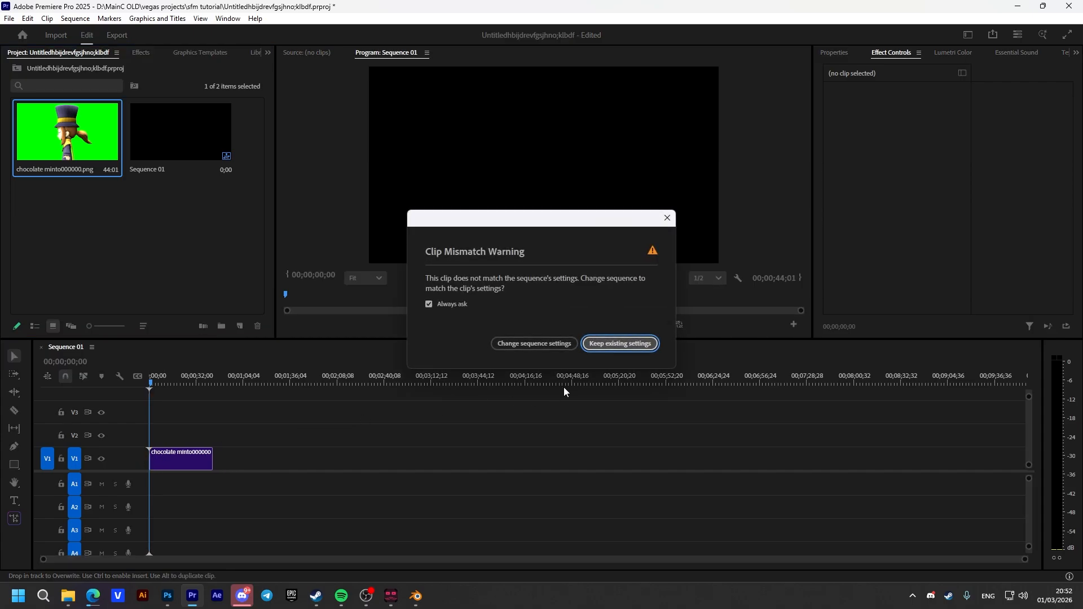
click(531, 342)
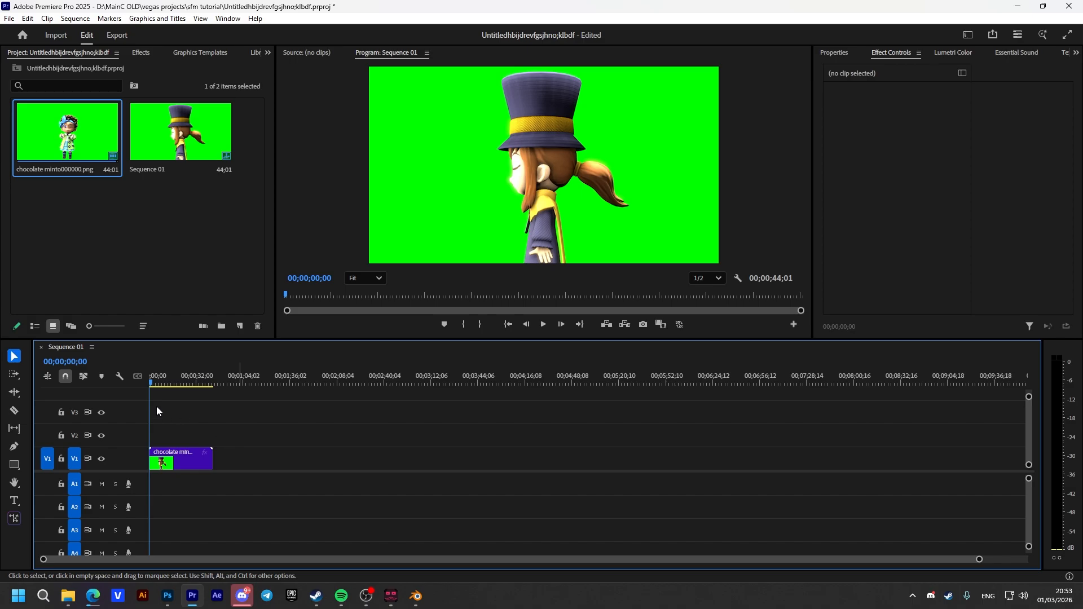
click(154, 385)
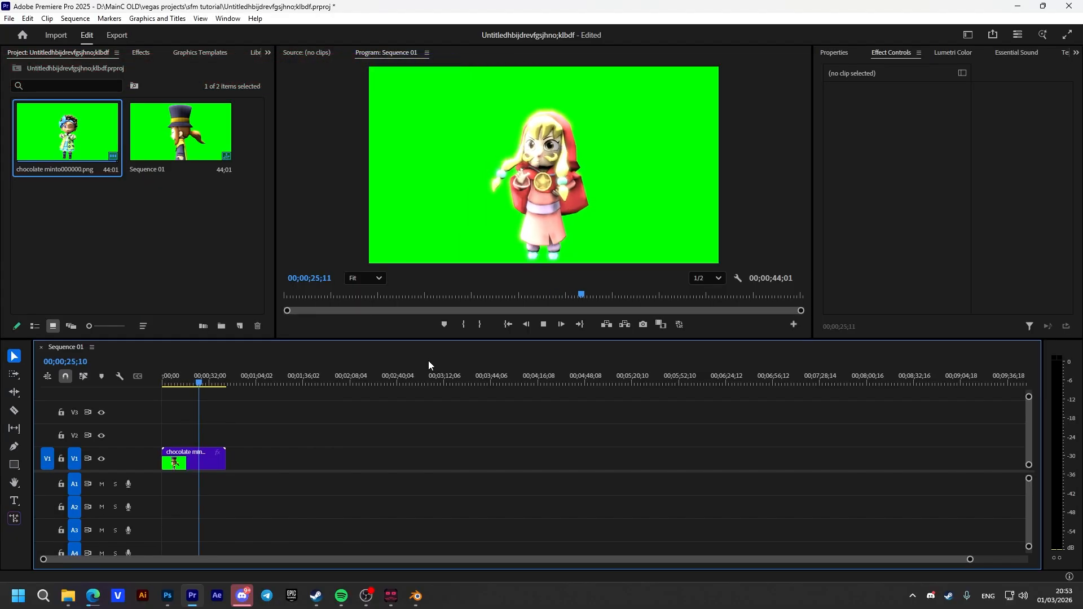
key(space)
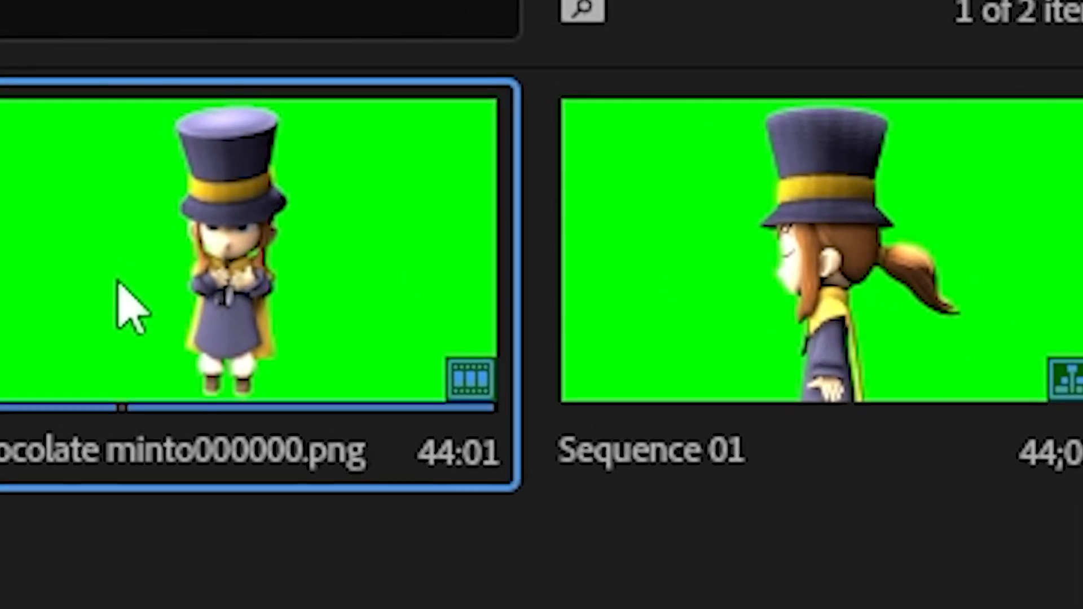
Modify the footage interpretation of the chocolate minto000000.png clip to assume a frame rate of 60 fps
right_click(129, 260)
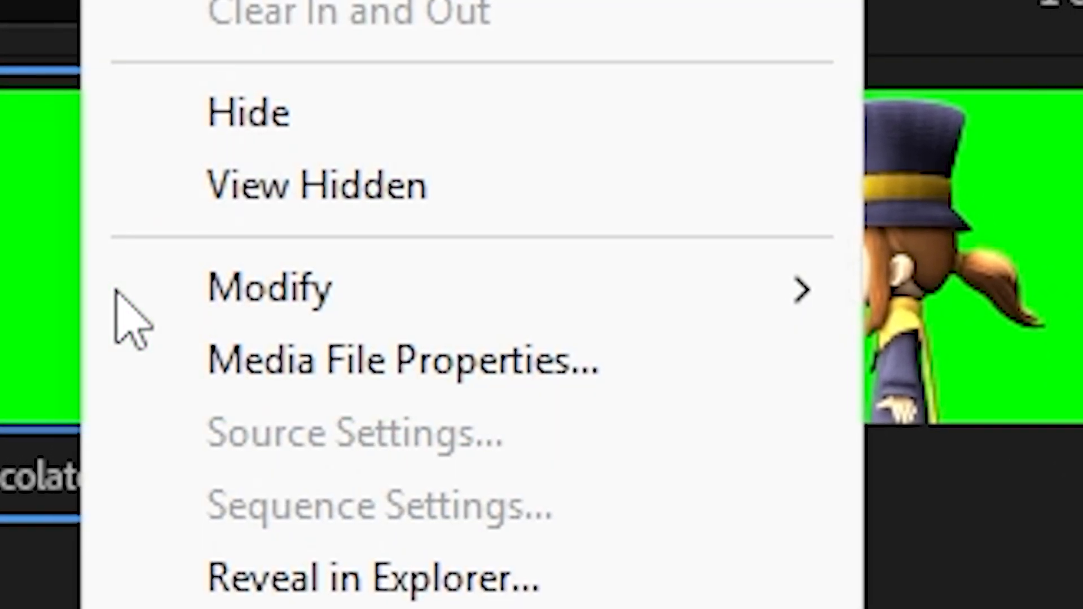
mouse_move(383, 279)
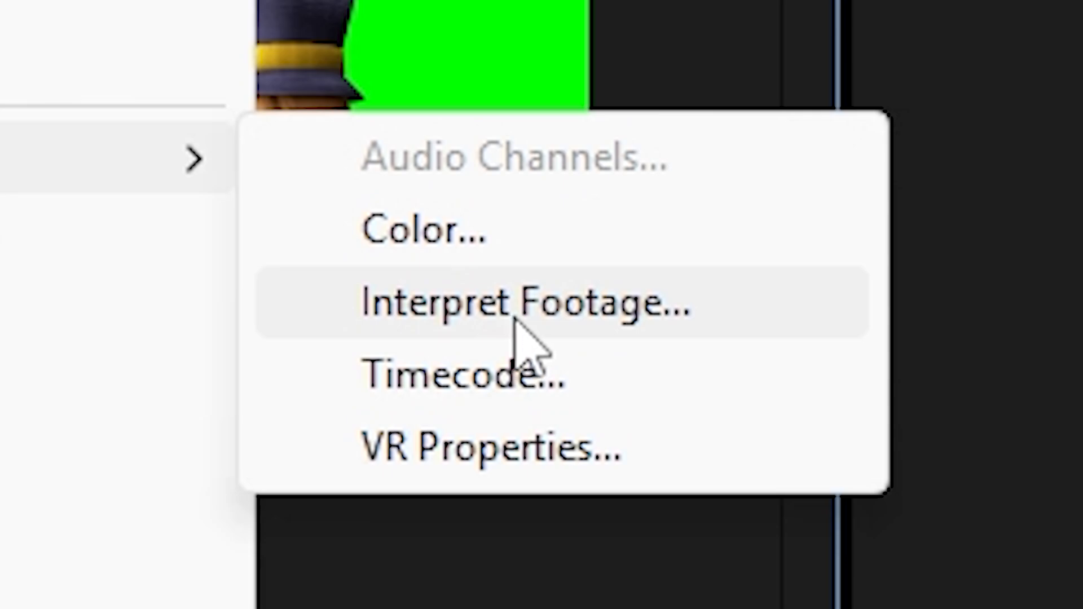
click(516, 316)
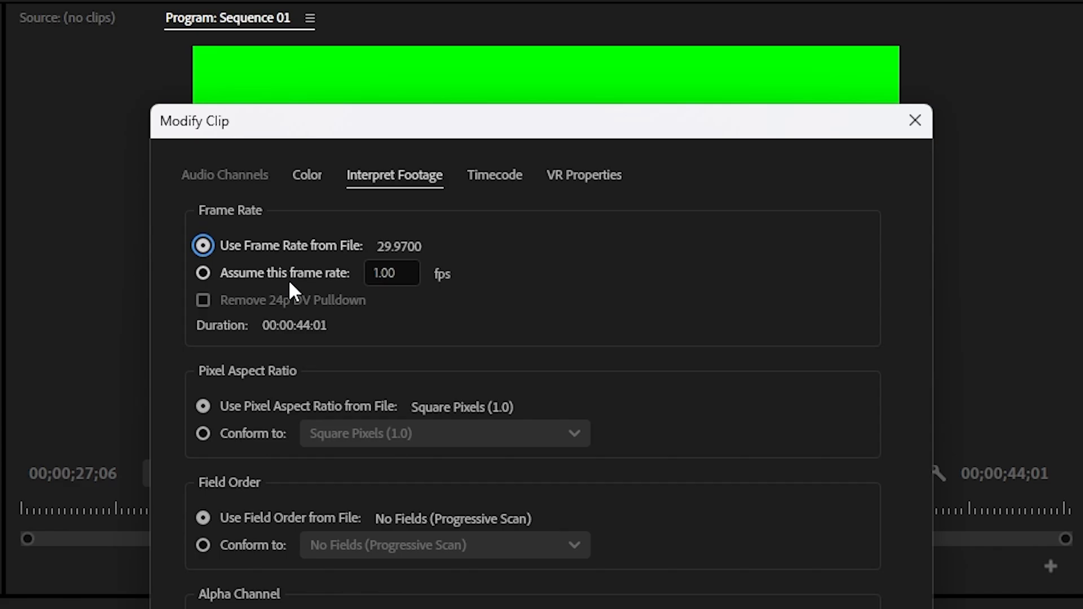
click(308, 283)
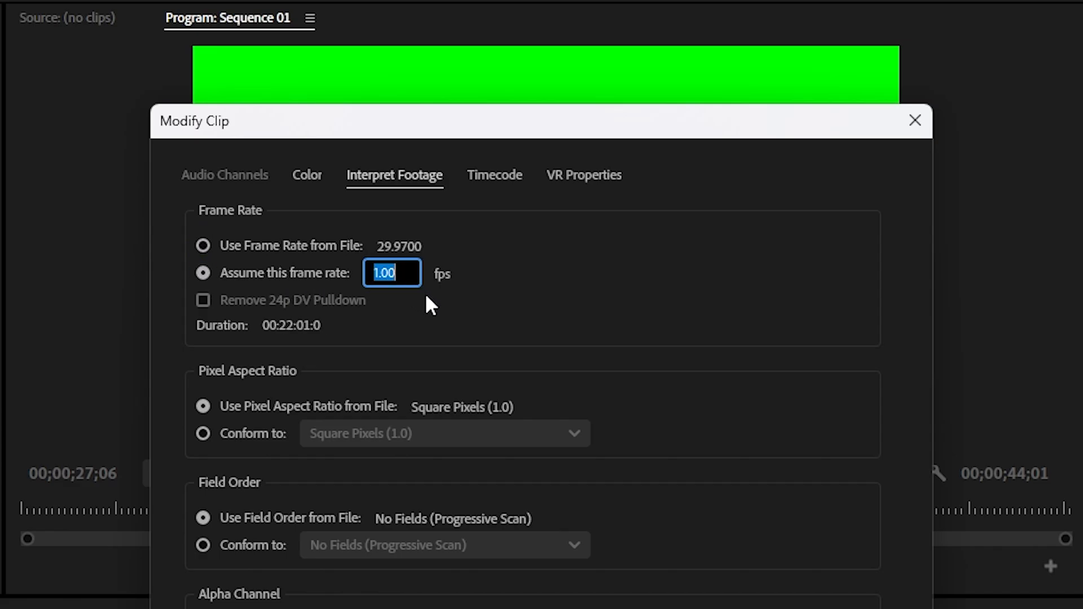
text(60)
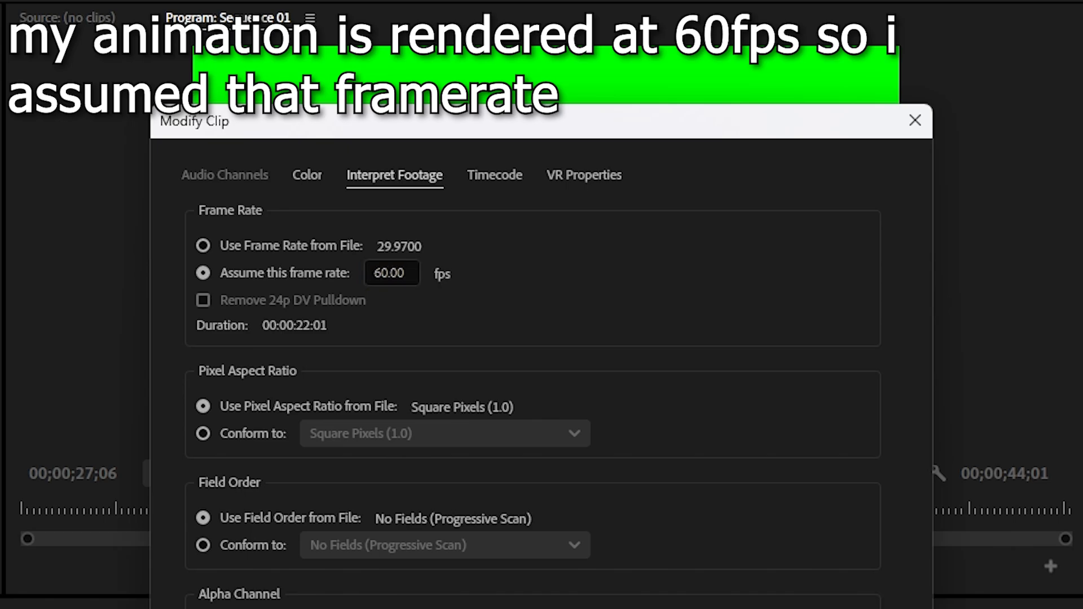
key(Return)
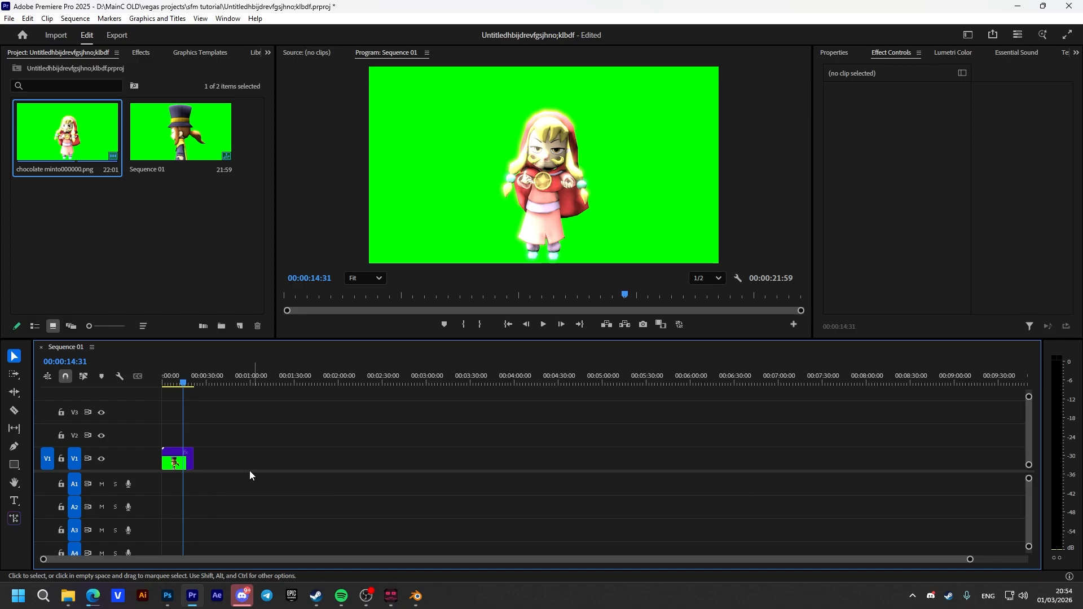
Export Sequence 01 to the Desktop as Sequence 01.mp4 in H.264 with the Match Source - Adaptive Low Bitrate preset
key(ctrl+m)
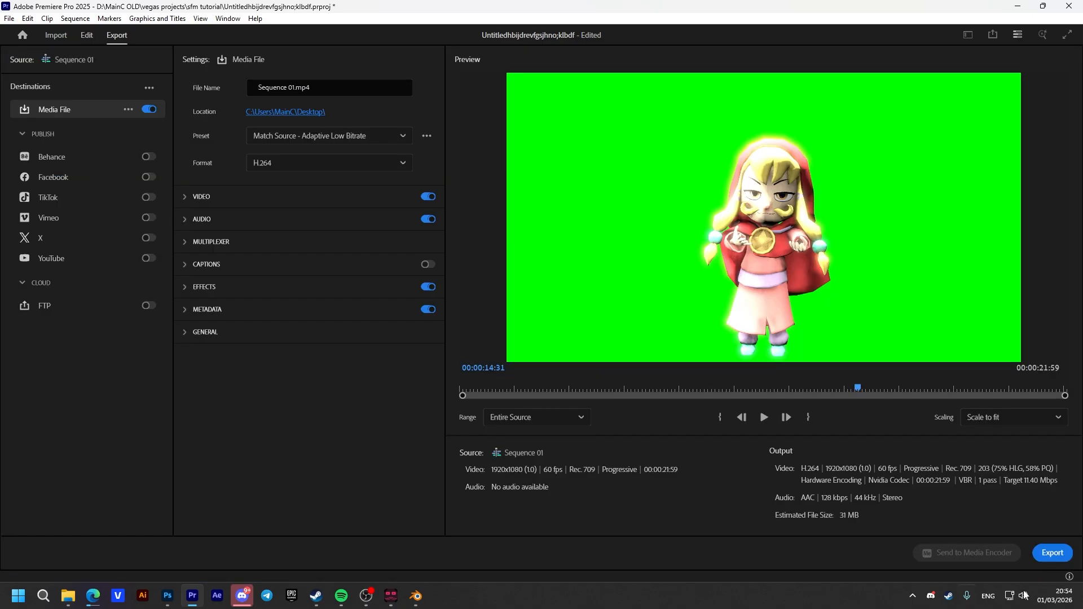
click(1054, 556)
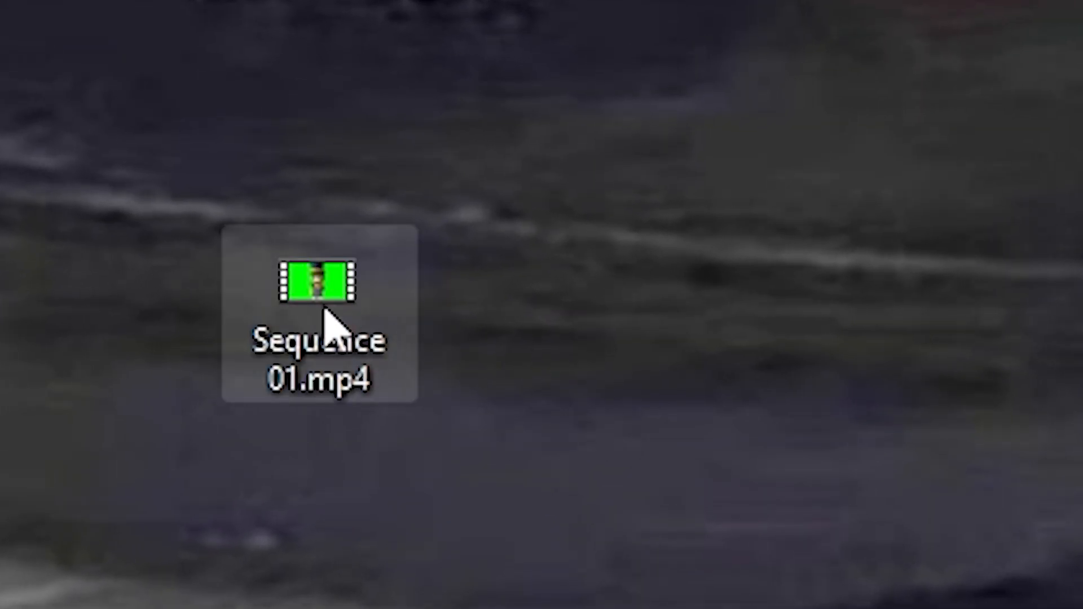
drag(325, 310, 520, 95)
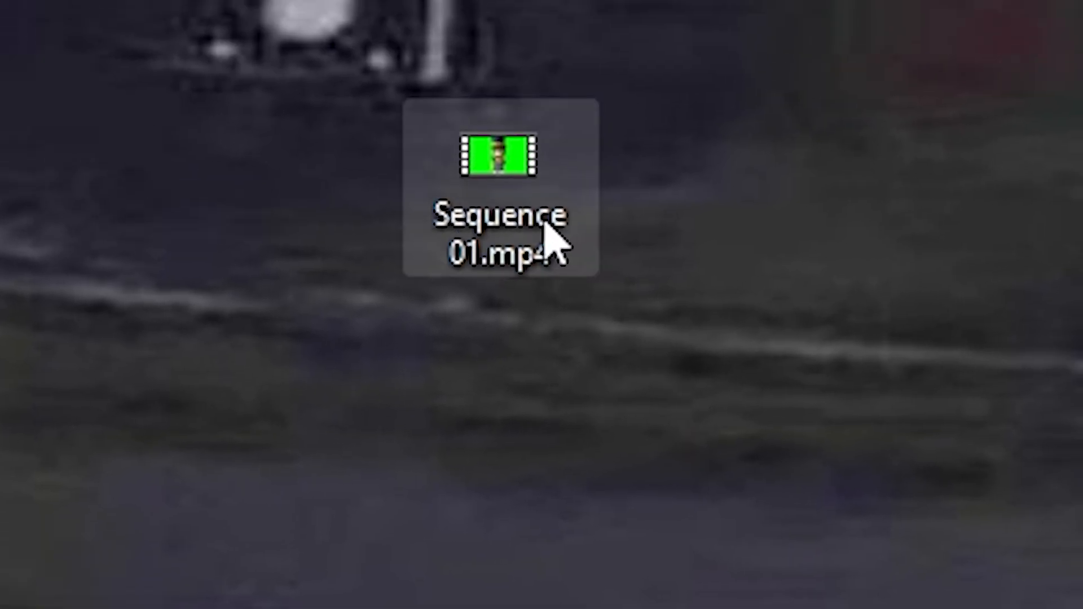
drag(553, 291, 576, 199)
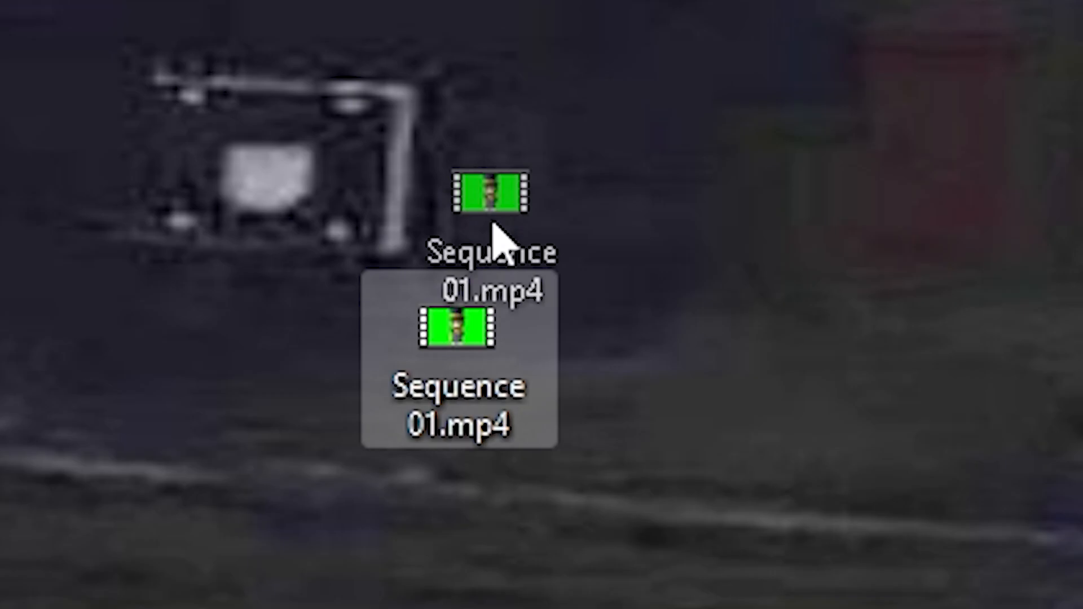
drag(455, 277, 669, 310)
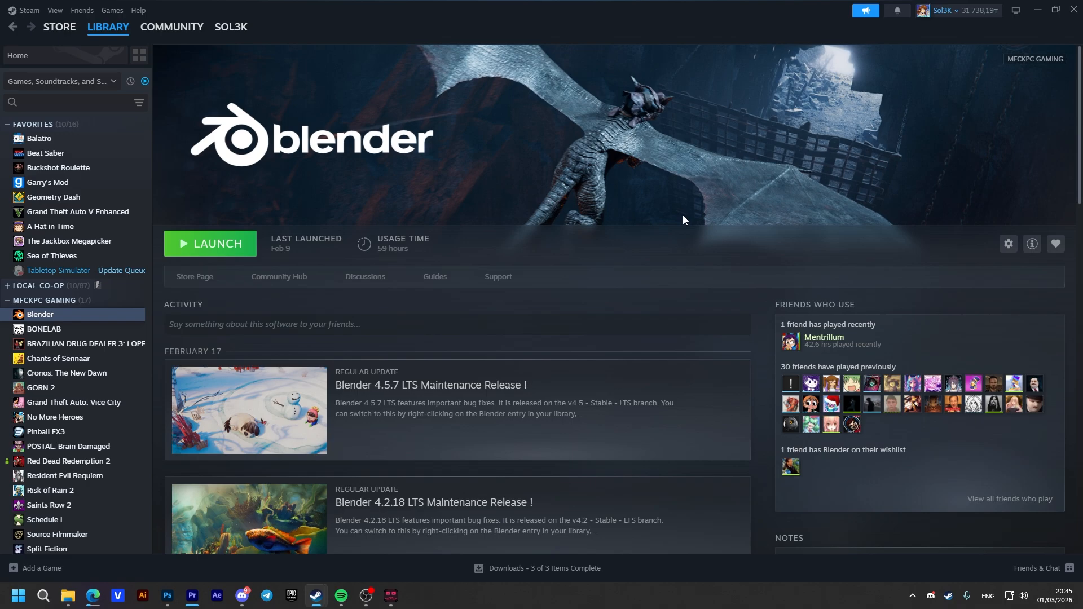
Launch Blender from the Steam library and dismiss its splash screen
click(214, 253)
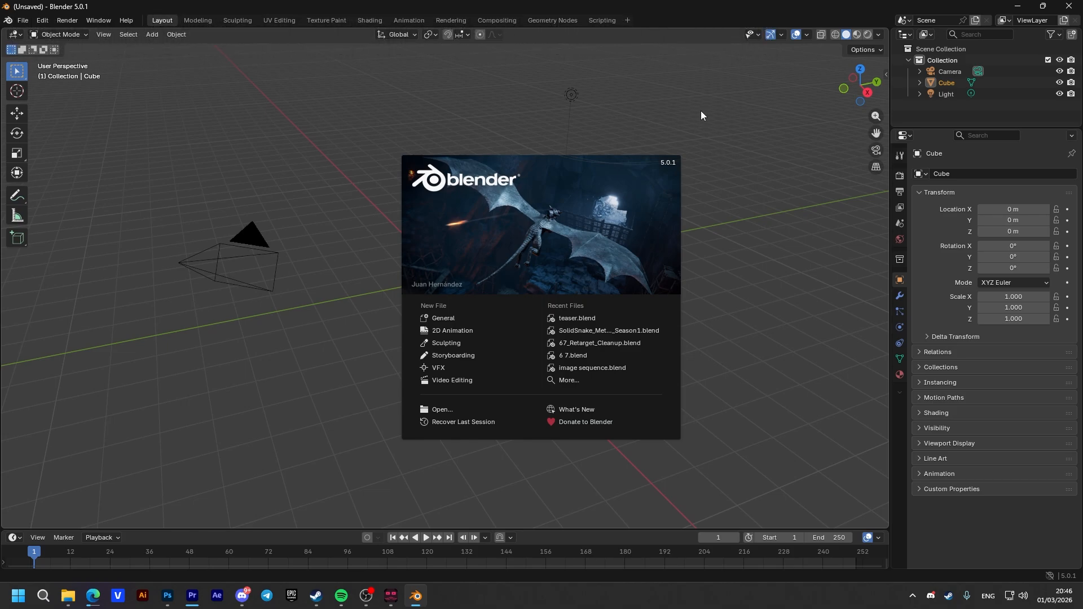
click(694, 212)
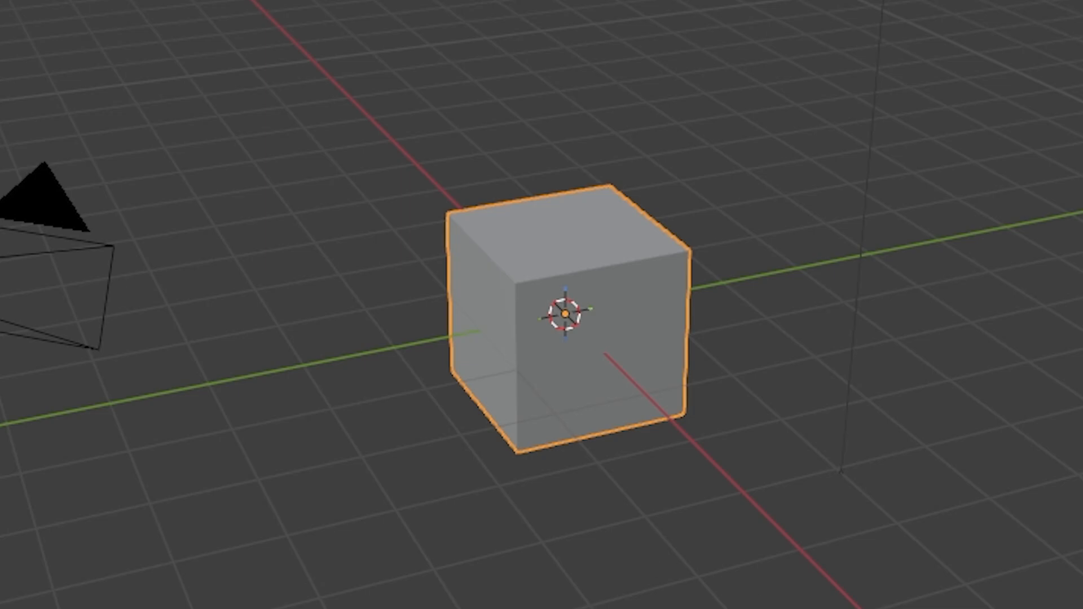
Switch the 3D viewport to the Video Sequencer and create a new sequencer scene
click(38, 101)
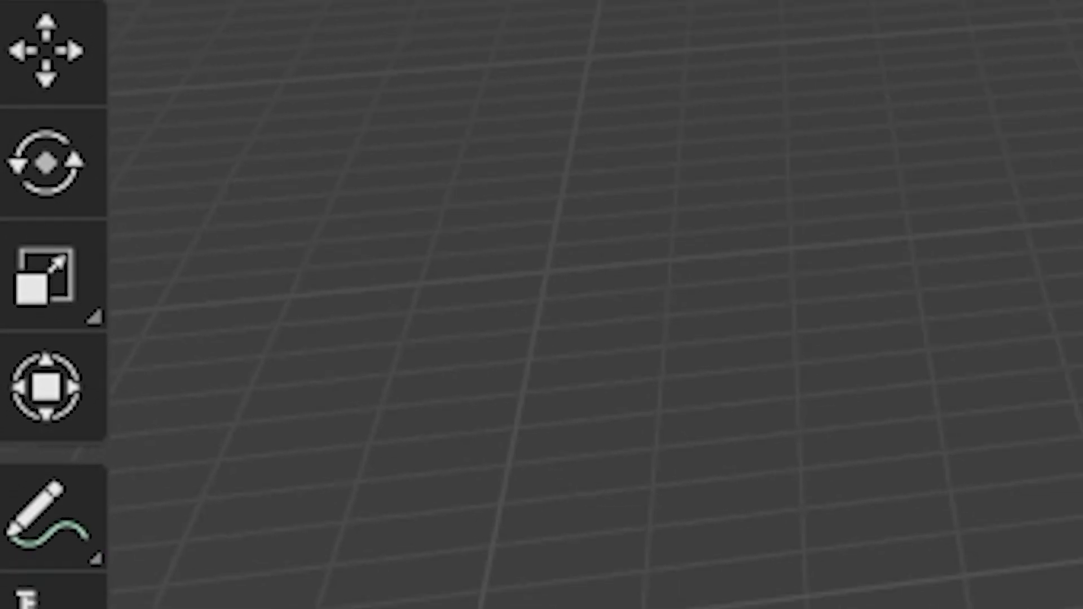
key(shift+F8)
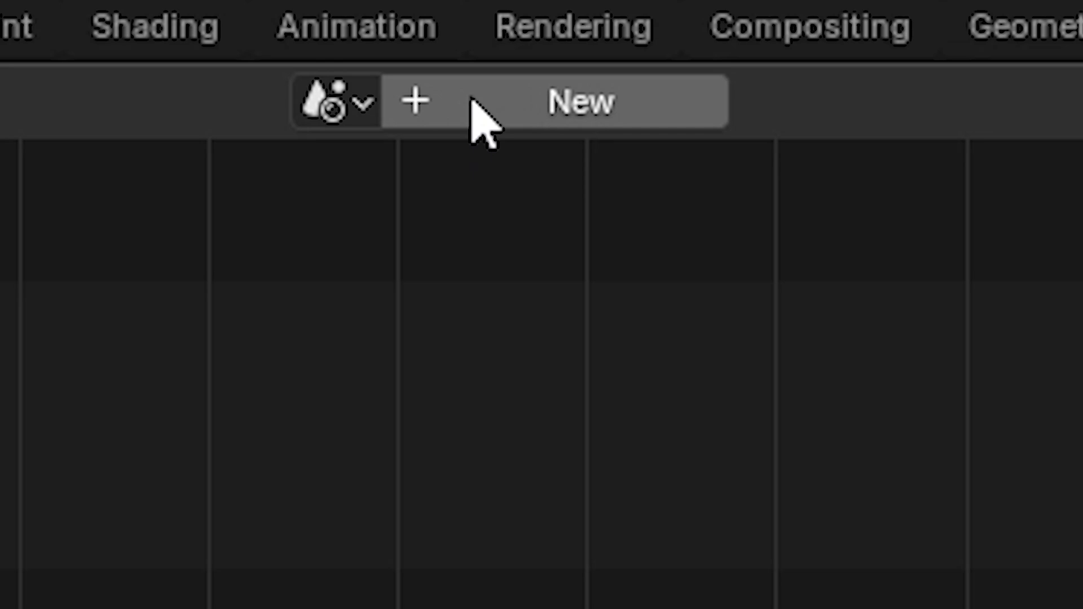
click(432, 35)
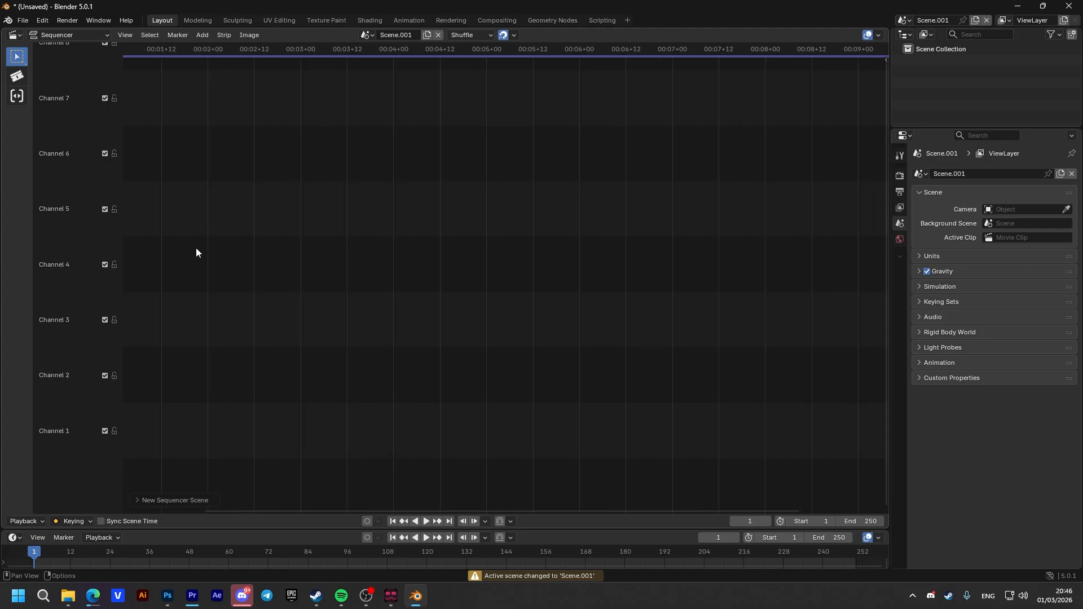
right_click(151, 426)
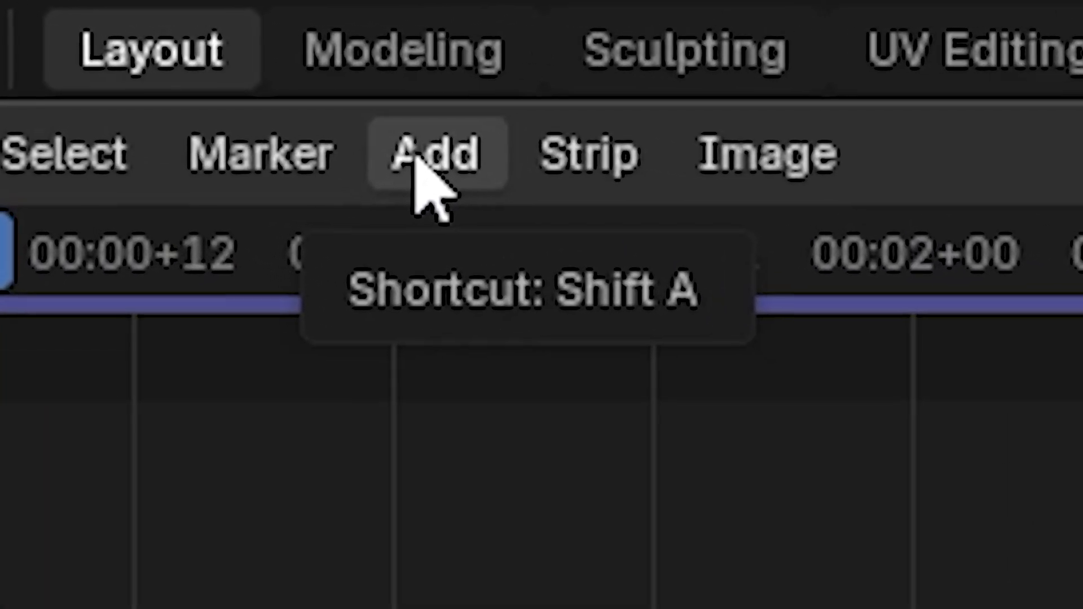
Add all the chocolate minto PNG frames as an image sequence strip and place it on Channel 1 at the first frame
click(202, 34)
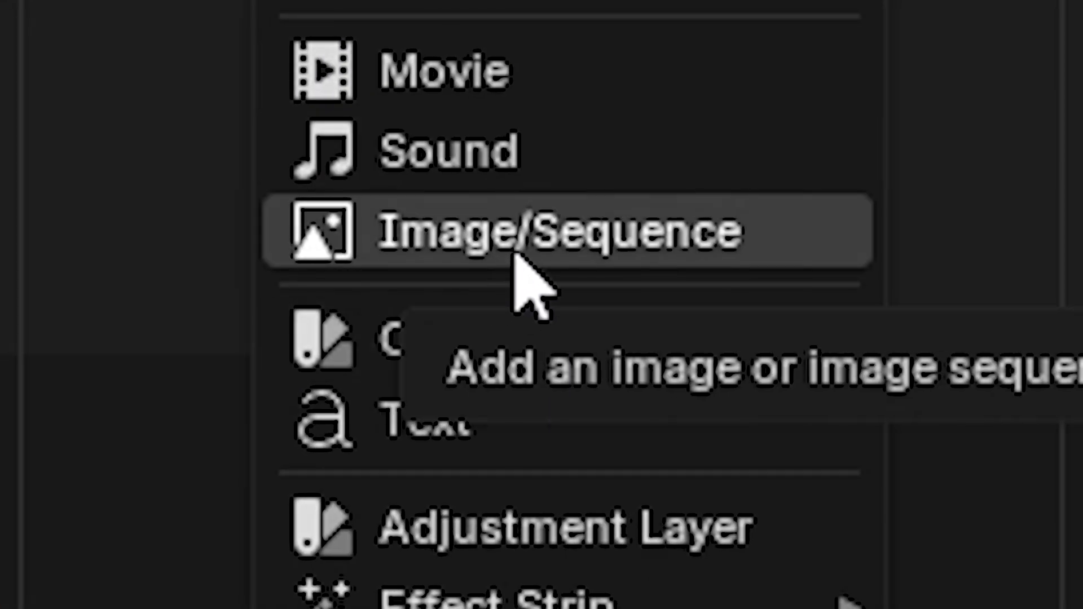
click(514, 254)
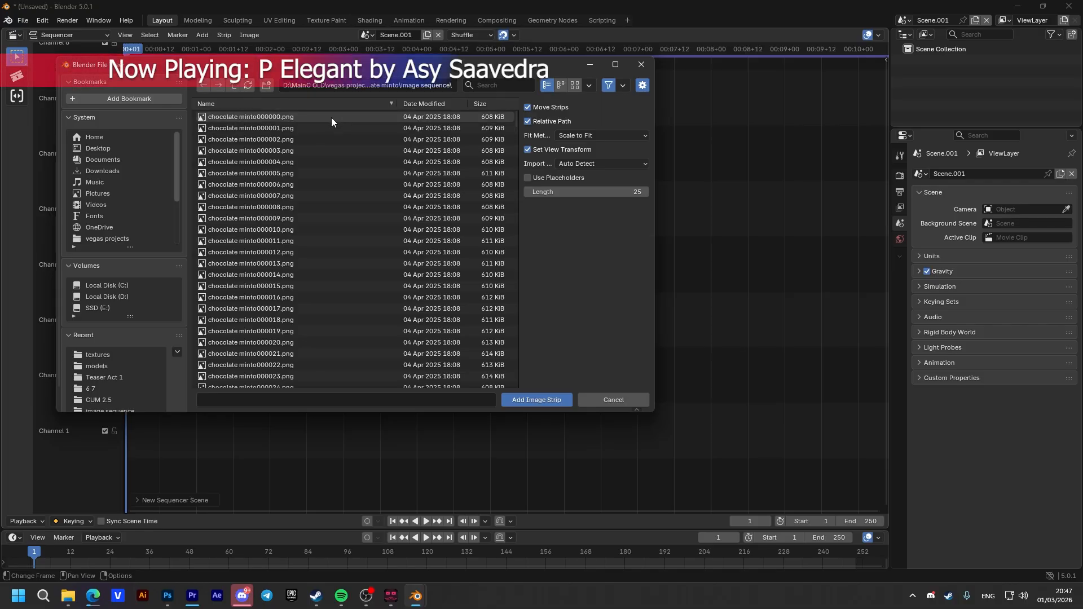
key(a)
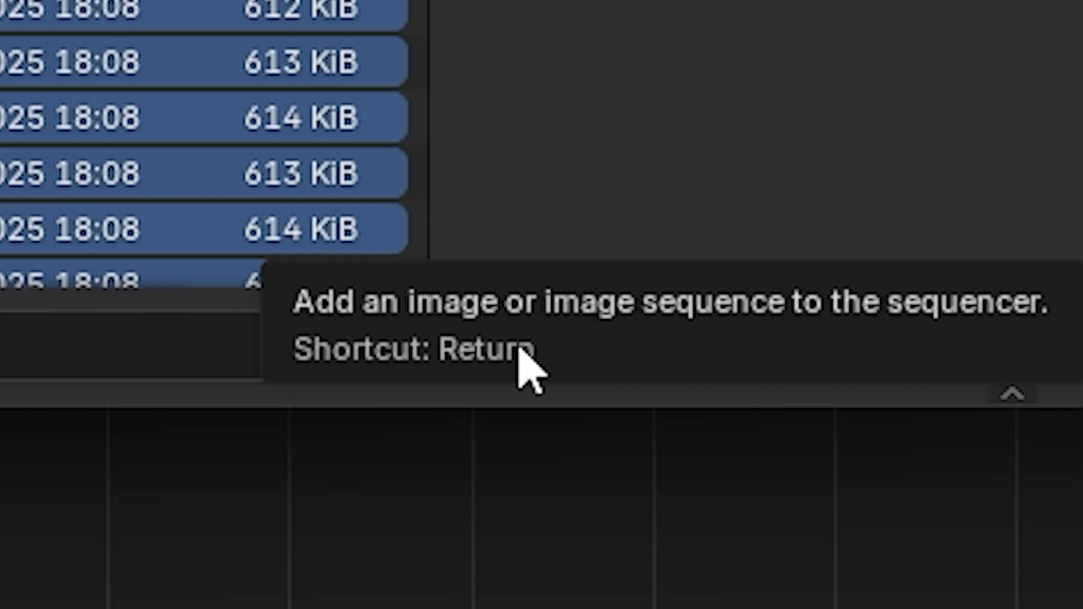
click(520, 349)
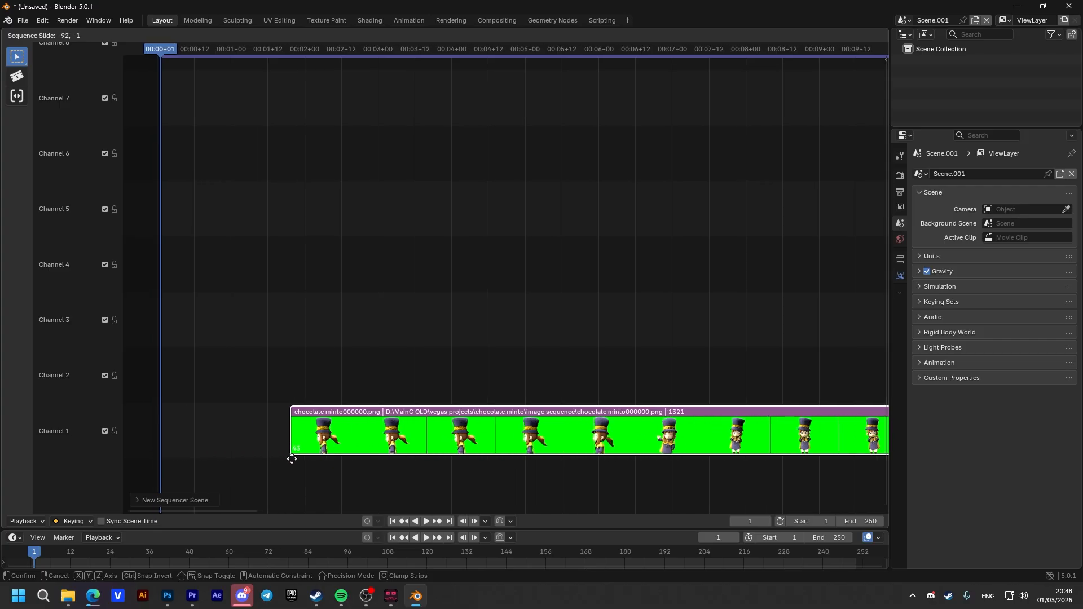
click(163, 449)
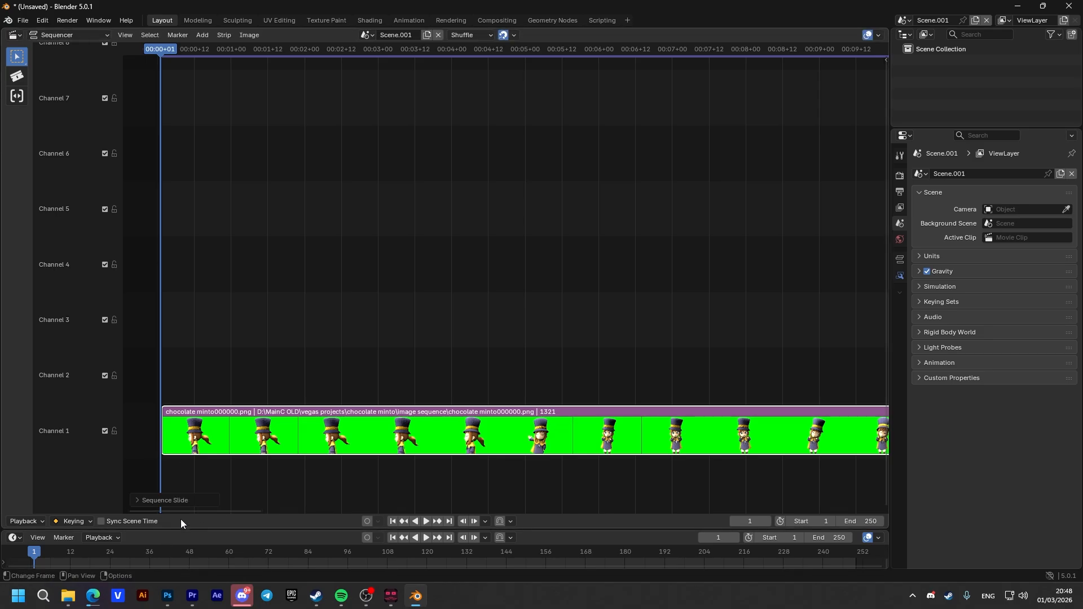
drag(195, 510, 201, 509)
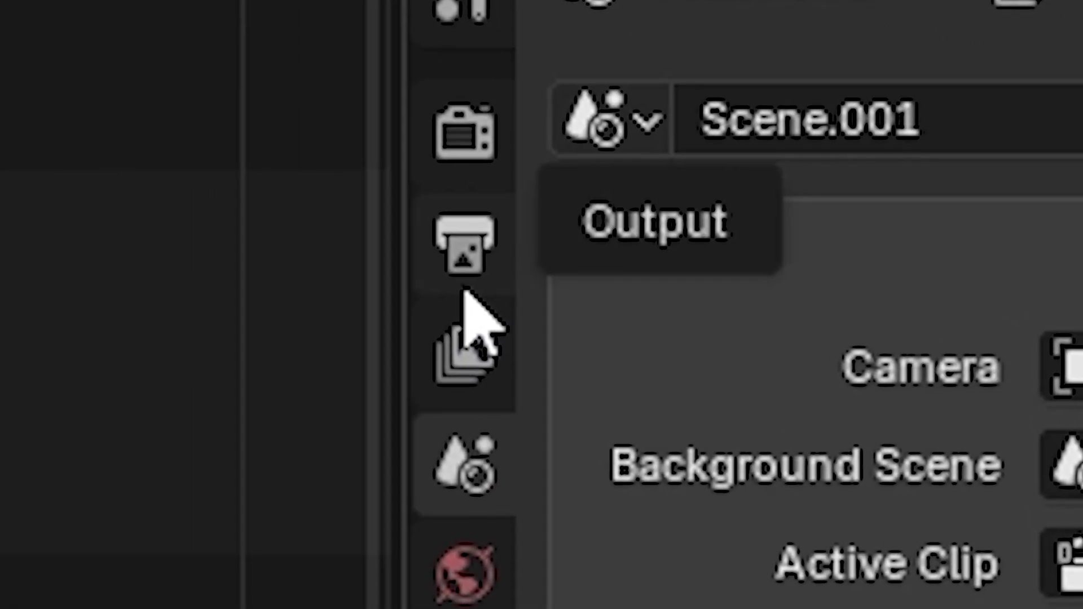
Set the output frame rate to 60 fps and the end of the frame range to 1321
click(857, 202)
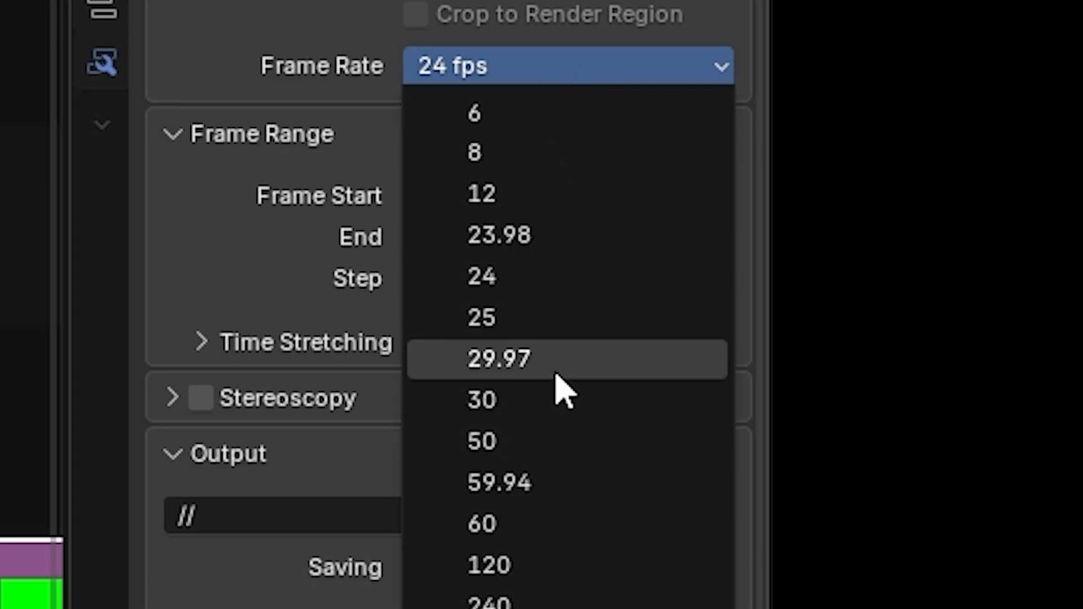
click(553, 543)
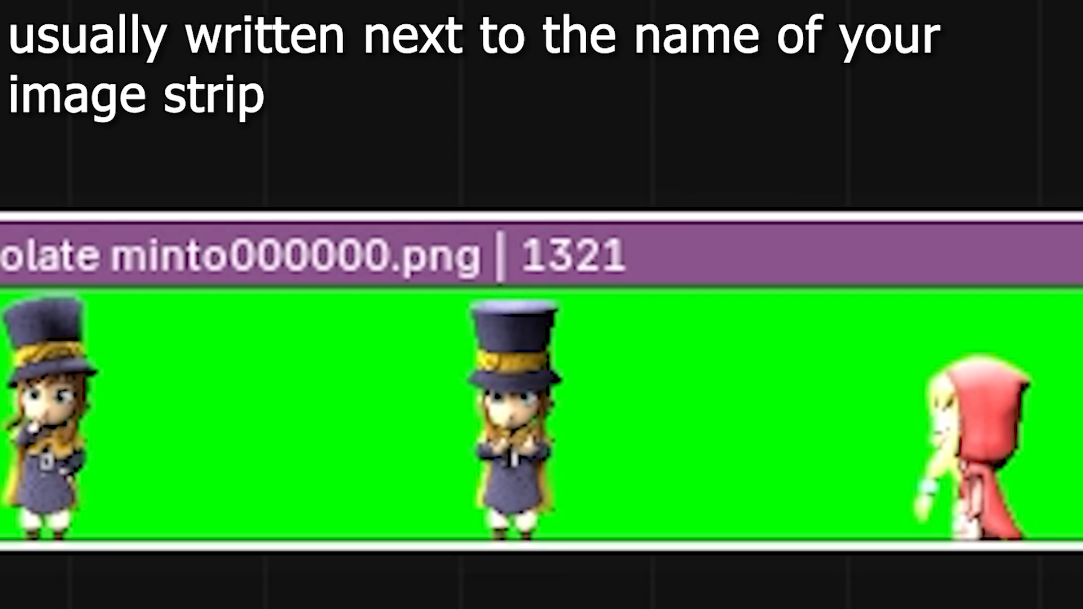
text(13)
text(21)
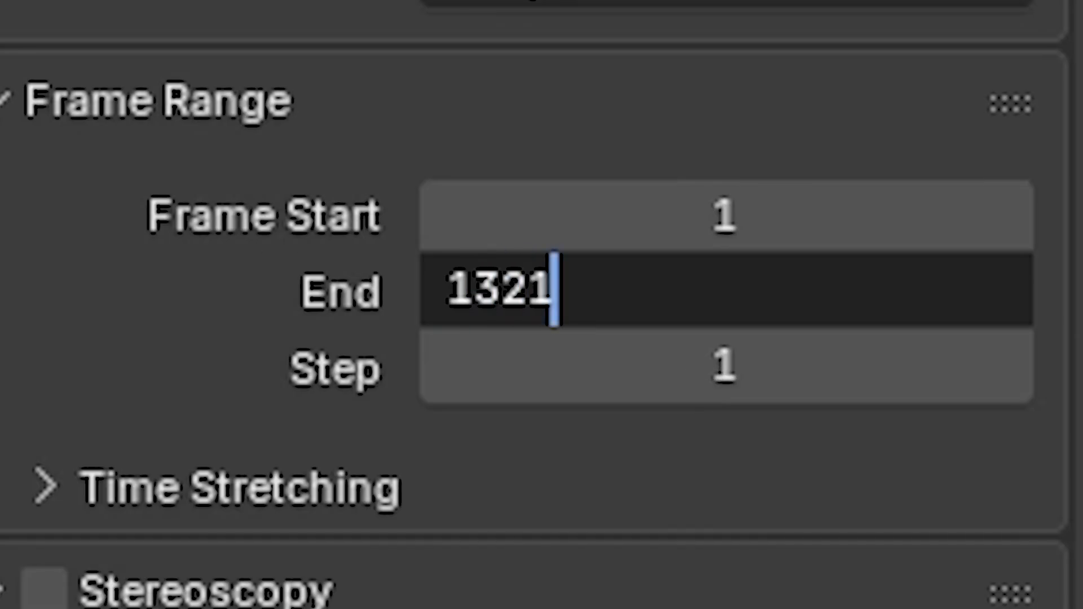
key(Return)
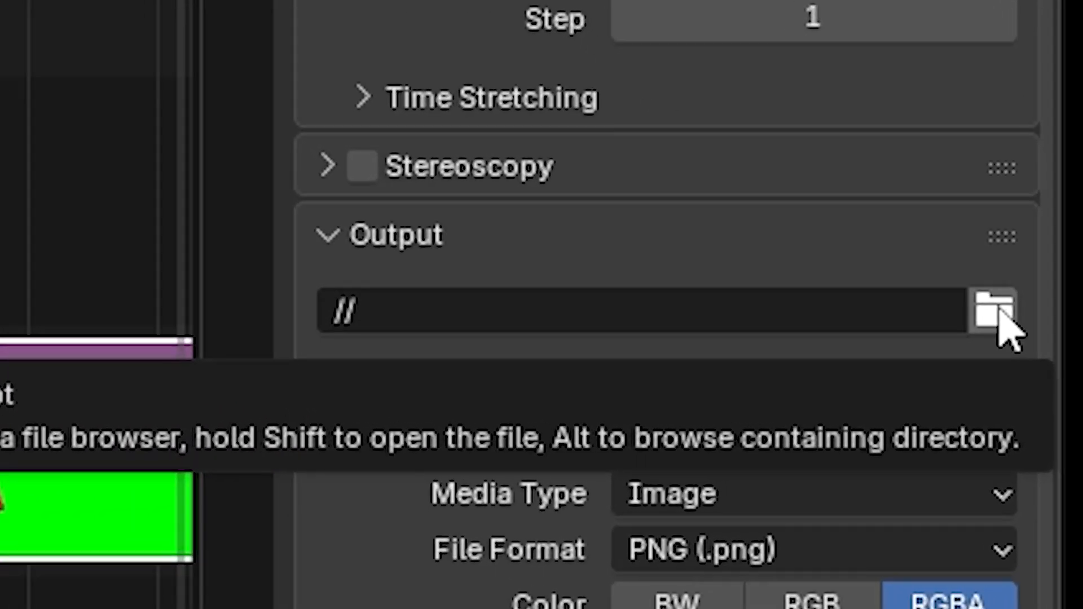
Set the output folder to the Desktop and the media type to Video
click(1001, 324)
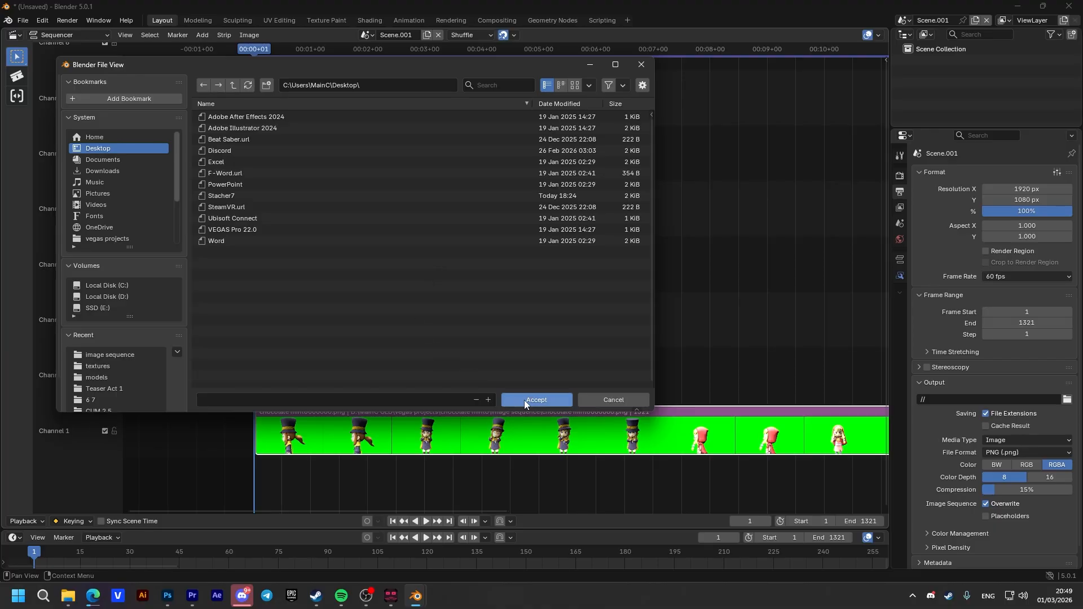
click(525, 400)
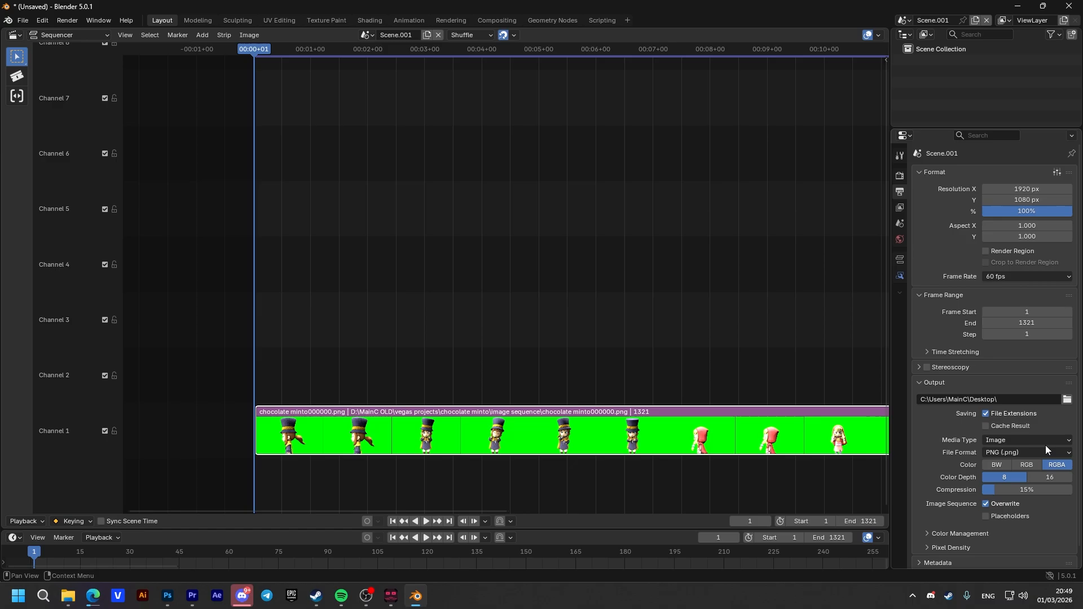
click(1045, 438)
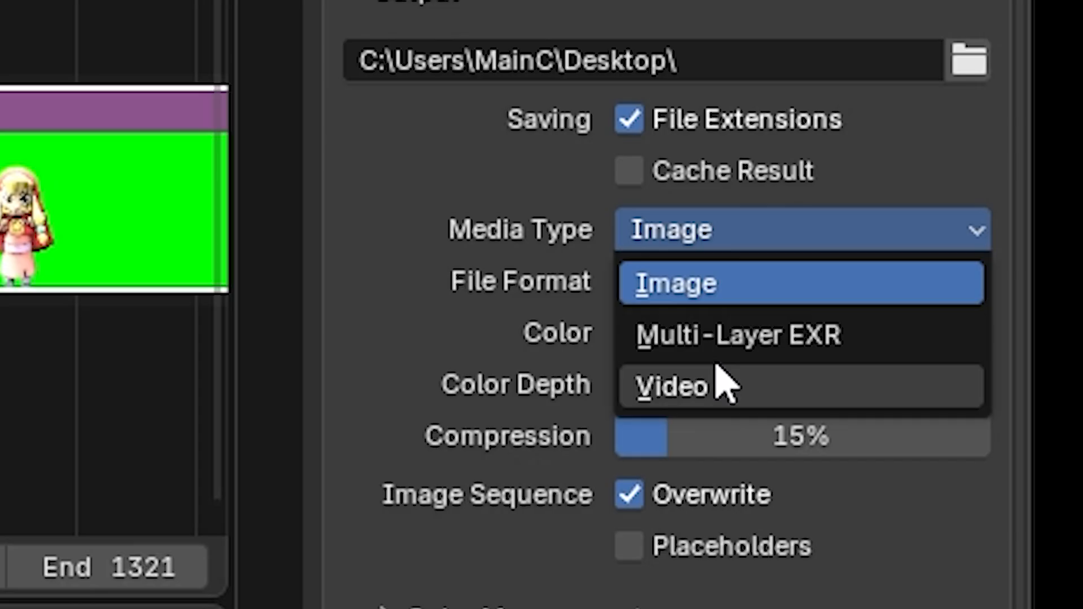
click(725, 386)
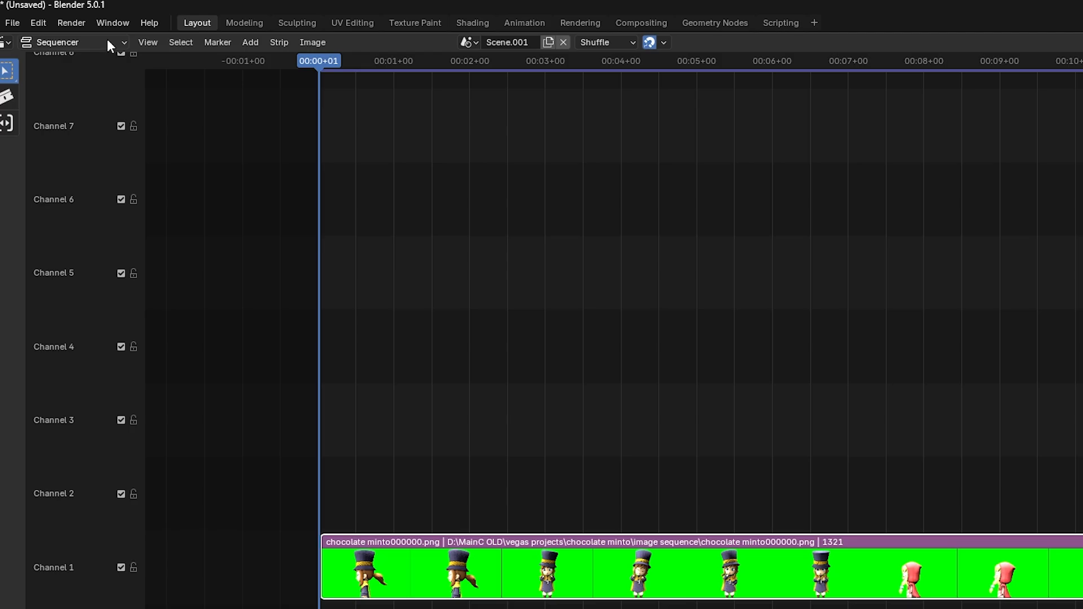
Render the animation, and play the rendered 0001-1321.mkv file from the desktop before closing the player
click(76, 22)
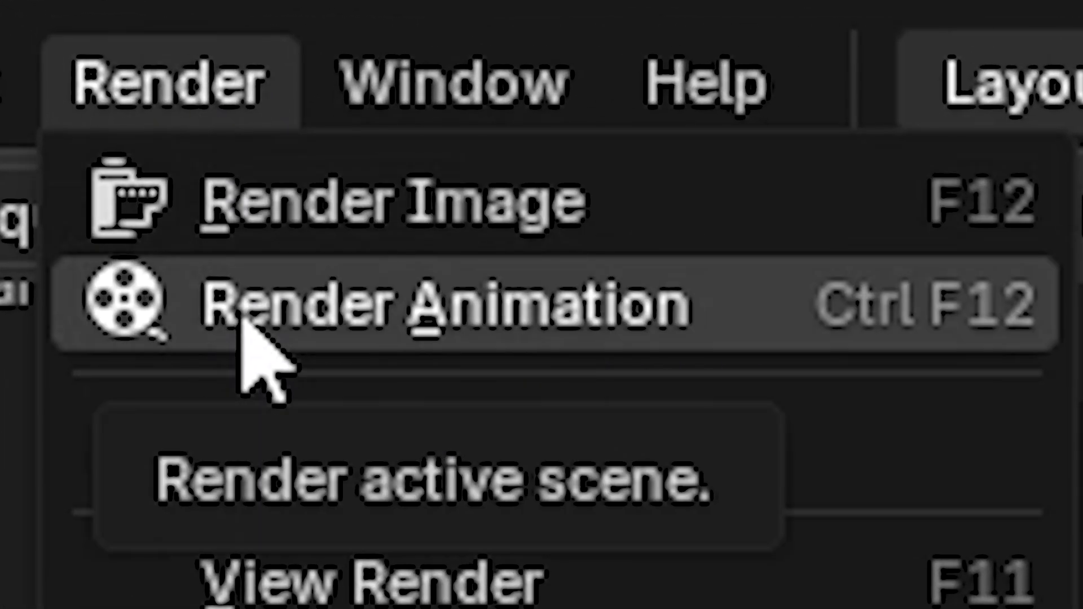
click(271, 326)
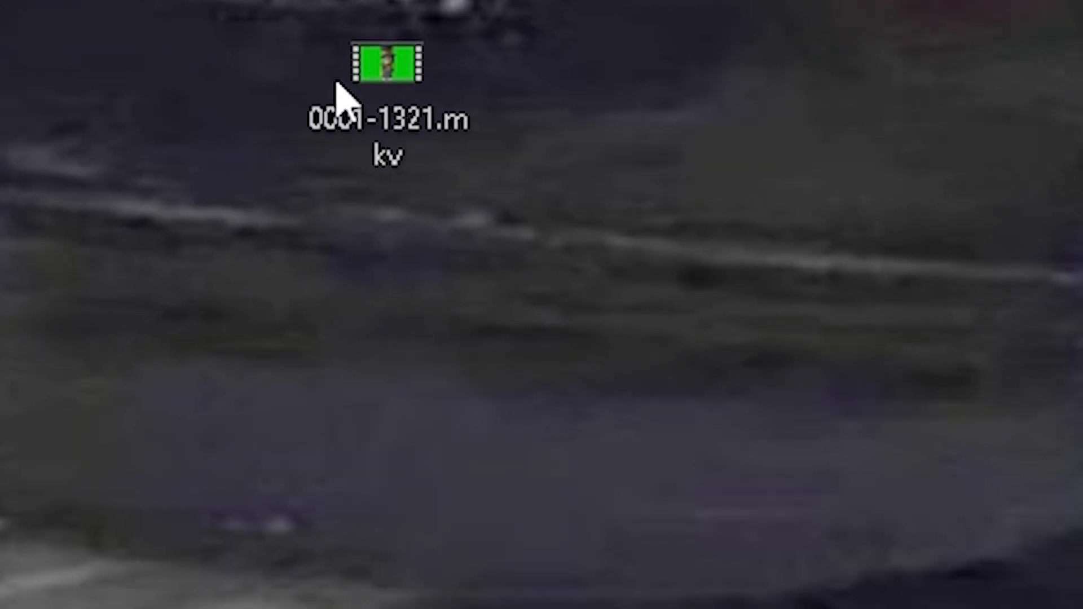
double_click(303, 79)
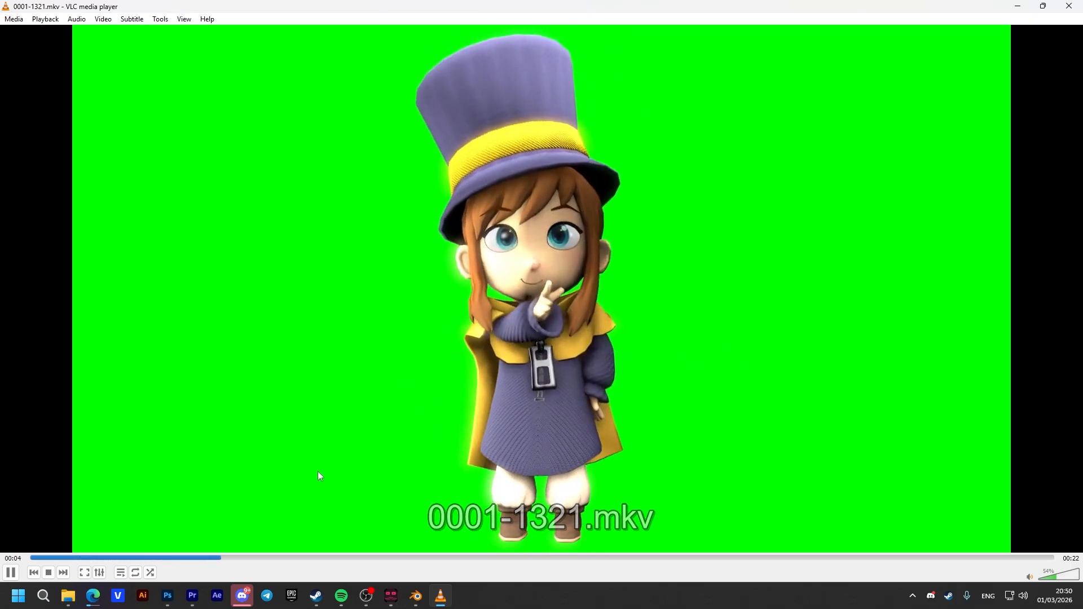
click(1064, 7)
drag(491, 261, 672, 301)
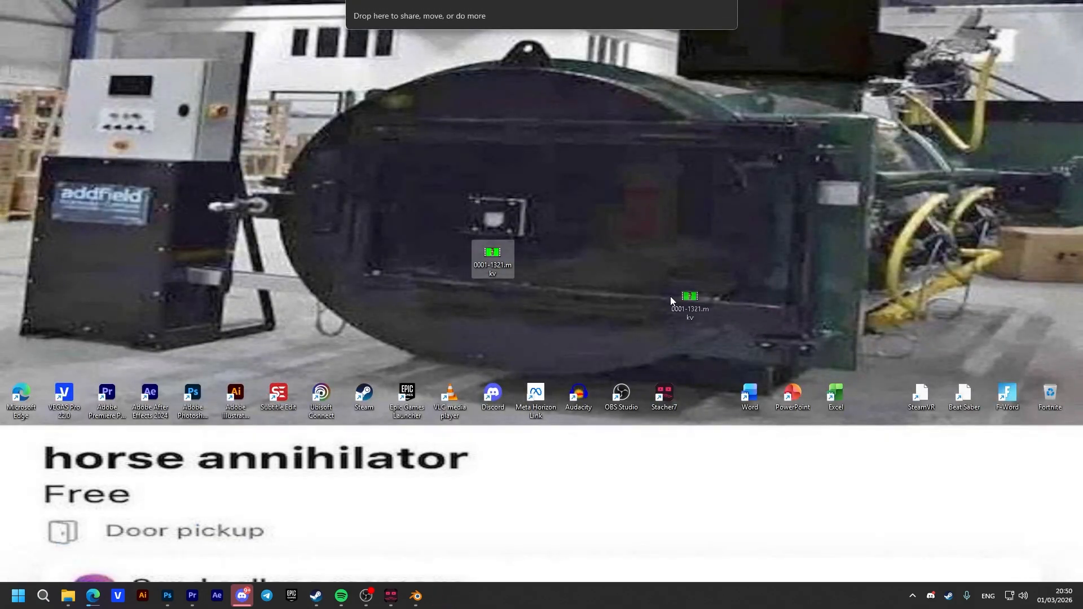
drag(586, 232, 564, 273)
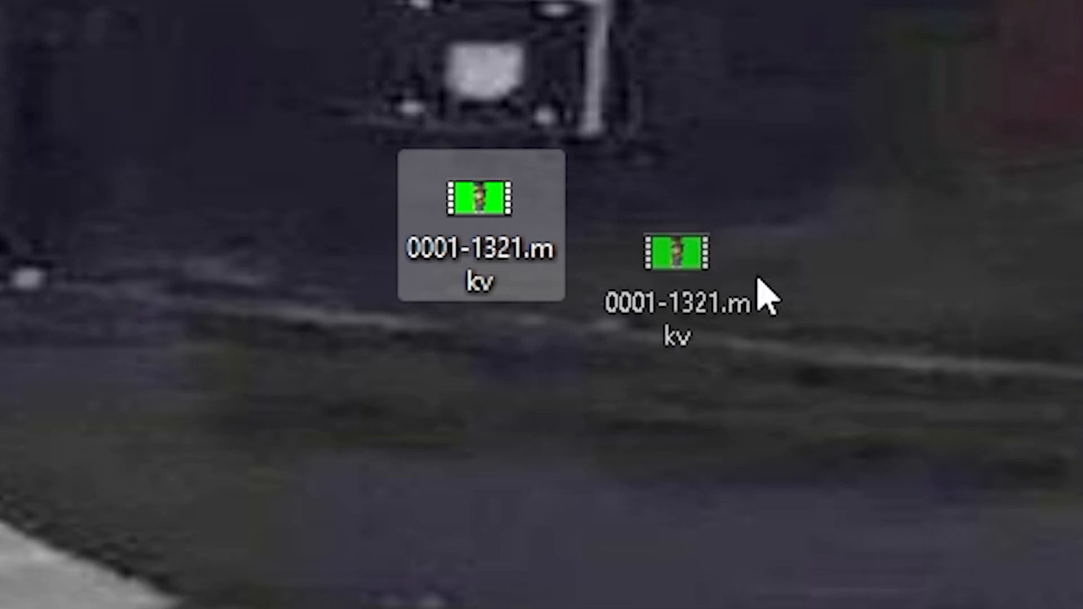
drag(758, 279, 906, 448)
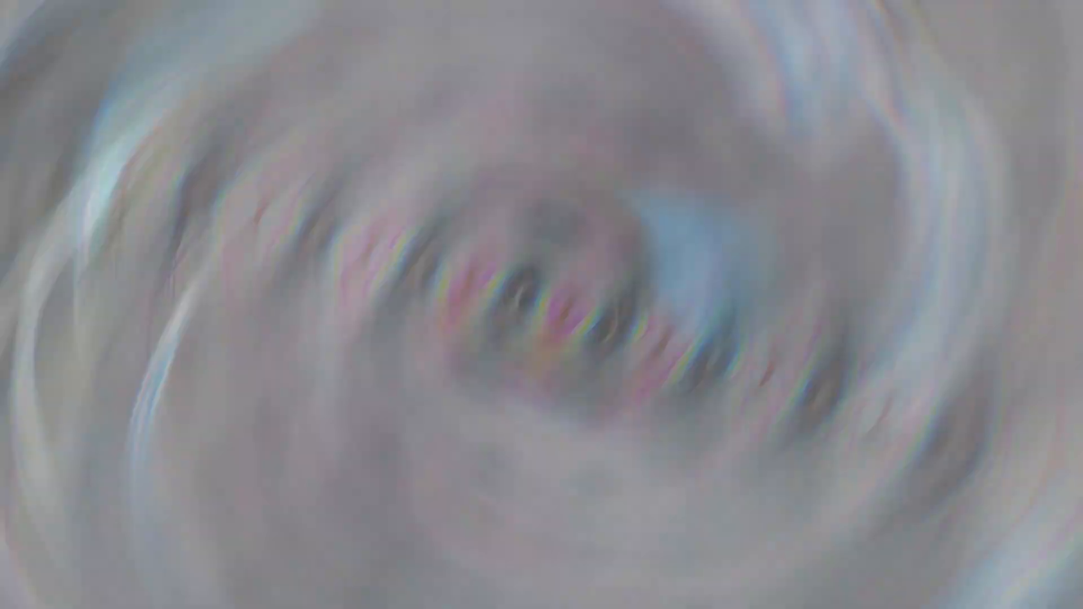